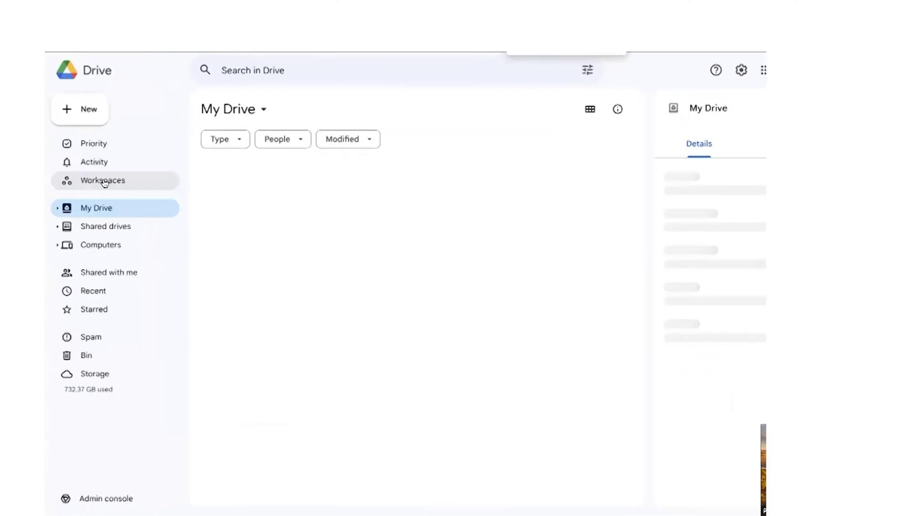
{"action": "scroll", "coordinate": [265, 322], "scroll_direction": "down", "scroll_amount": 10}
{"action": "scroll", "coordinate": [265, 323], "scroll_direction": "up", "scroll_amount": 10}
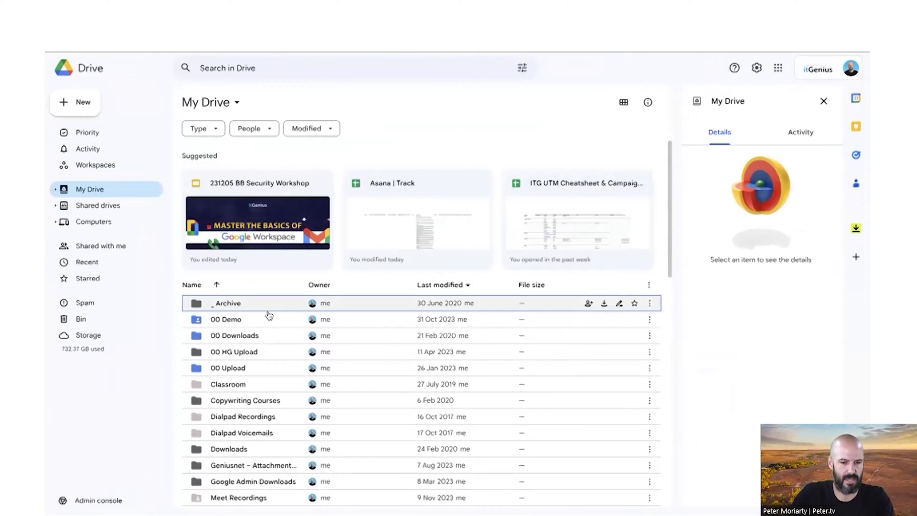
{"action": "scroll", "coordinate": [269, 315], "scroll_direction": "down", "scroll_amount": 3}
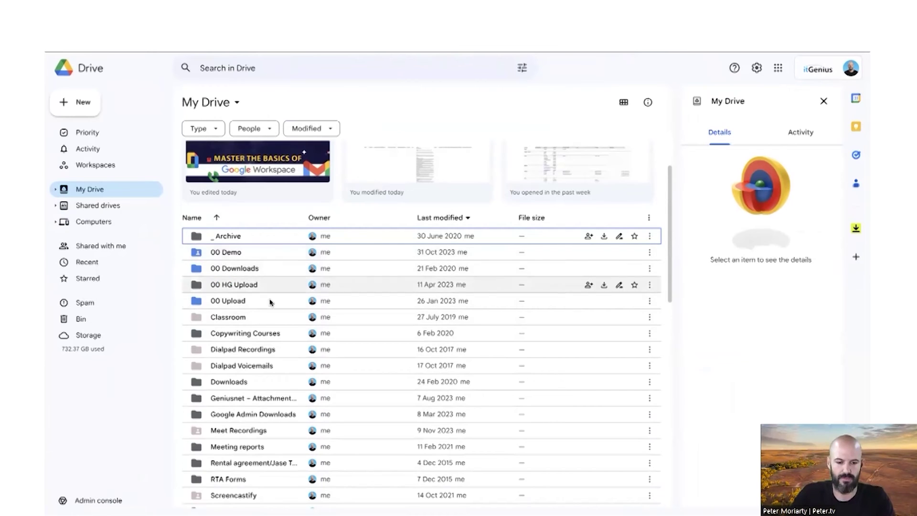
{"action": "scroll", "coordinate": [270, 306], "scroll_direction": "down", "scroll_amount": 4}
{"action": "scroll", "coordinate": [270, 312], "scroll_direction": "down", "scroll_amount": 2}
{"action": "scroll", "coordinate": [271, 301], "scroll_direction": "up", "scroll_amount": 5}
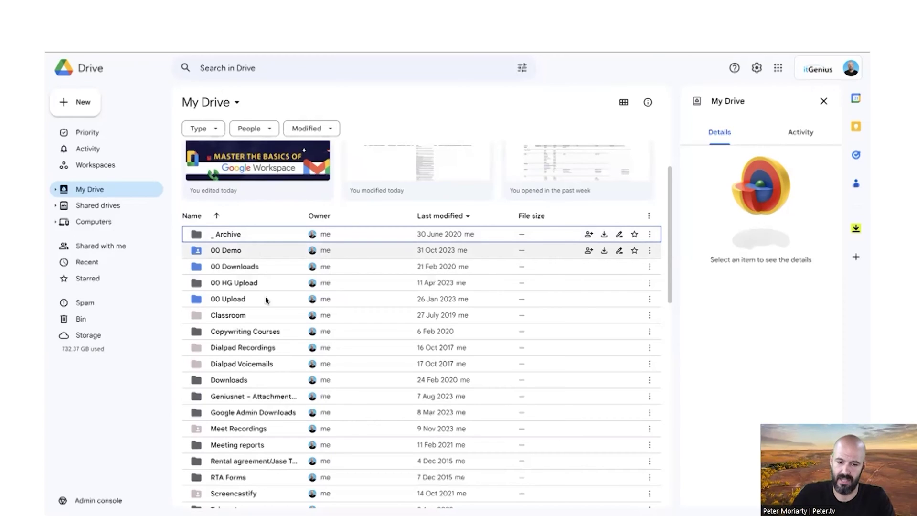
{"action": "scroll", "coordinate": [266, 299], "scroll_direction": "down", "scroll_amount": 20}
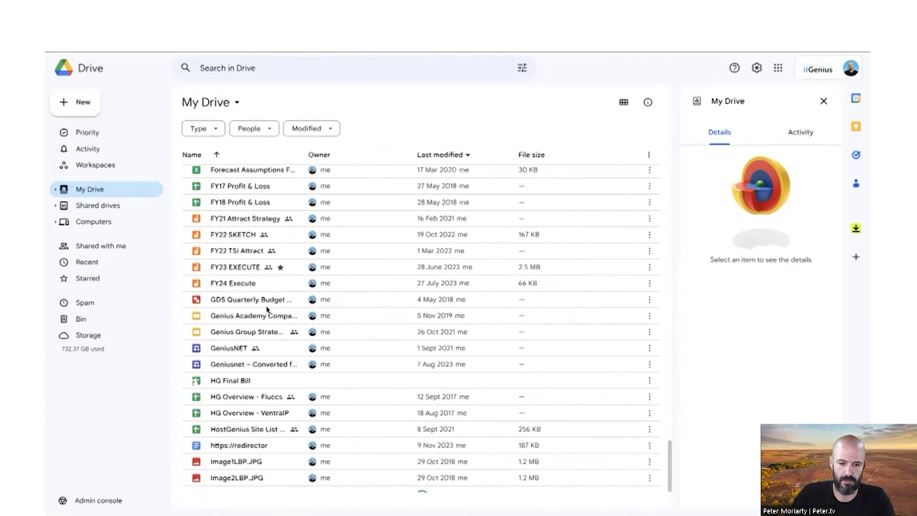
{"action": "scroll", "coordinate": [266, 309], "scroll_direction": "down", "scroll_amount": 2}
{"action": "scroll", "coordinate": [263, 286], "scroll_direction": "up", "scroll_amount": 15}
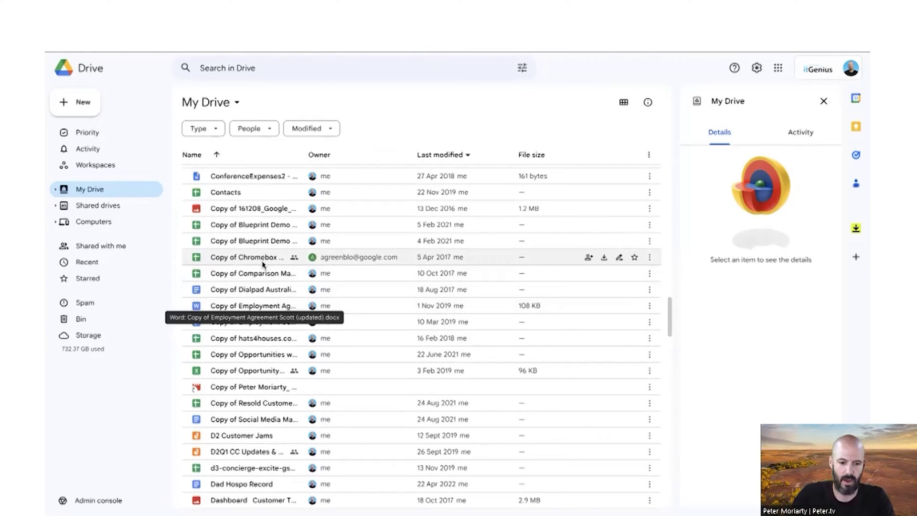
{"action": "left_click", "coordinate": [363, 258]}
{"action": "mouse_move", "coordinate": [358, 260]}
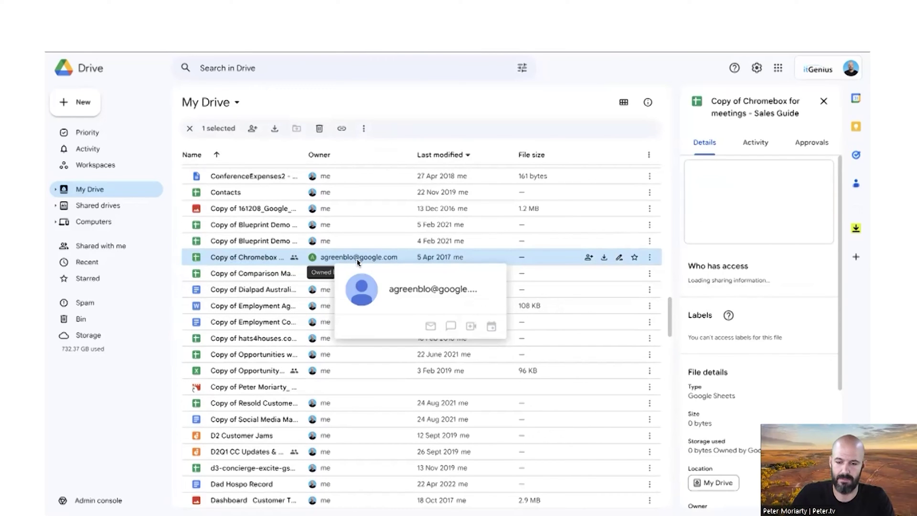
{"action": "scroll", "coordinate": [357, 261], "scroll_direction": "down", "scroll_amount": 20}
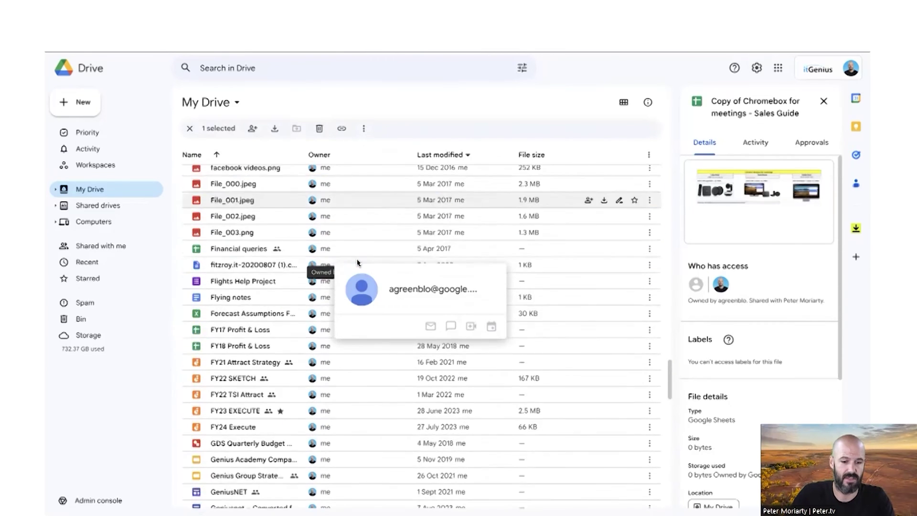
{"action": "scroll", "coordinate": [357, 261], "scroll_direction": "down", "scroll_amount": 20}
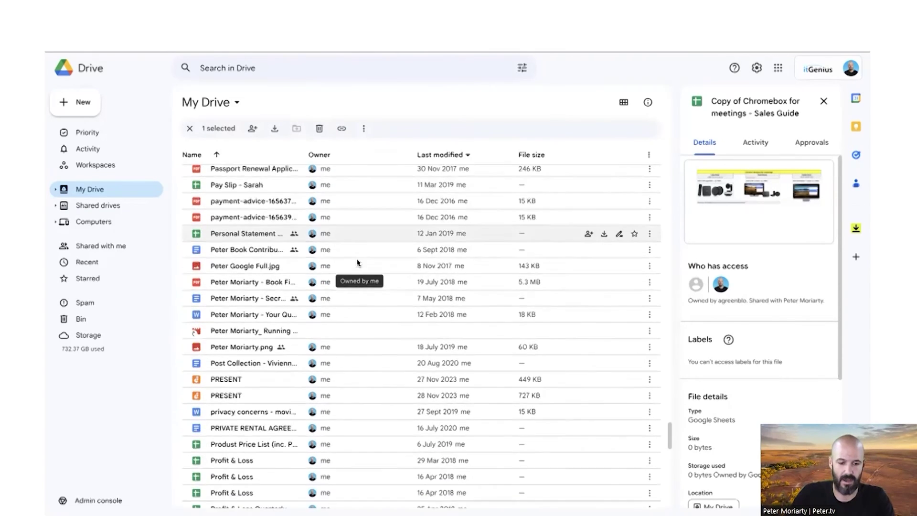
{"action": "key", "text": "Escape"}
{"action": "scroll", "coordinate": [332, 282], "scroll_direction": "down", "scroll_amount": 10}
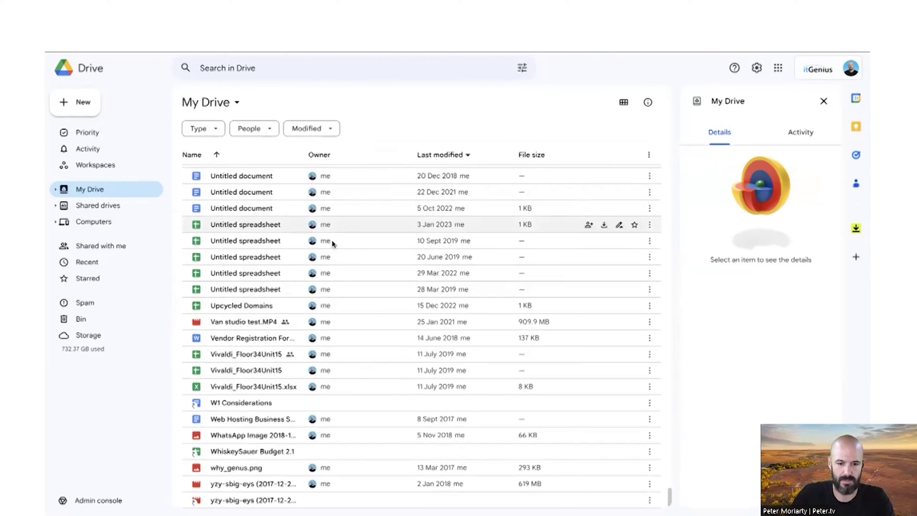
{"action": "scroll", "coordinate": [332, 282], "scroll_direction": "up", "scroll_amount": 15}
{"action": "scroll", "coordinate": [333, 285], "scroll_direction": "up", "scroll_amount": 20}
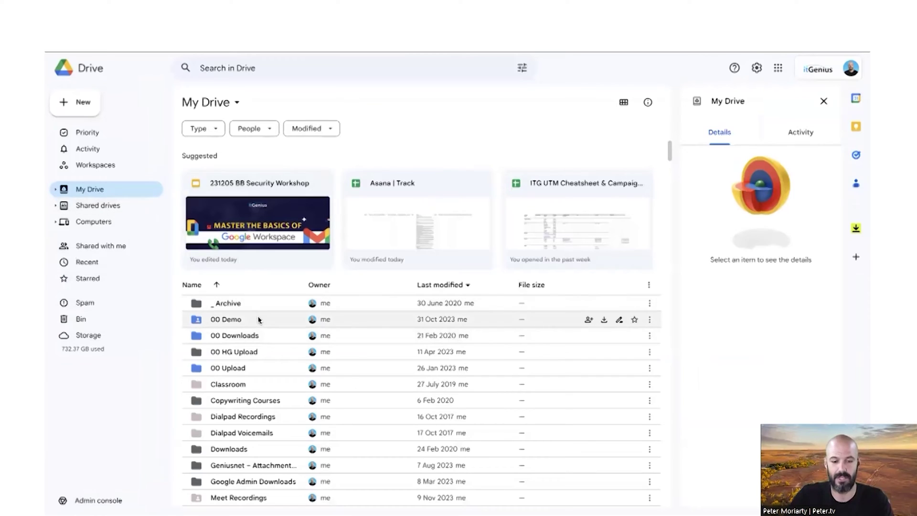
From the 00 Demo folder, go to the Shared drives page and scroll its list
{"action": "left_click", "coordinate": [259, 325]}
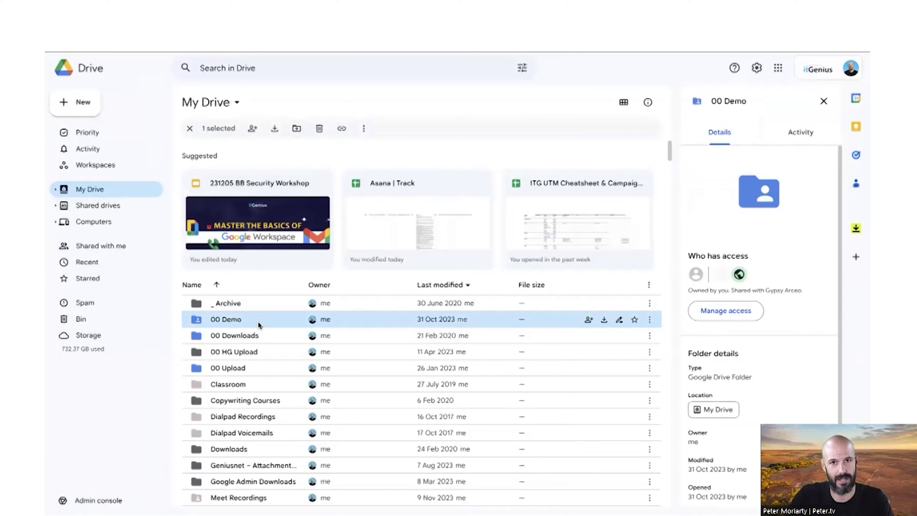
{"action": "left_click", "coordinate": [121, 206]}
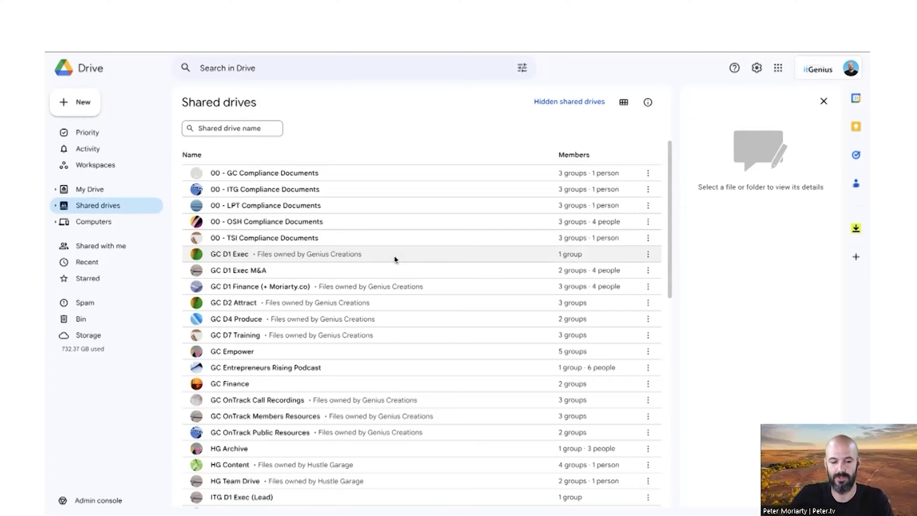
{"action": "scroll", "coordinate": [394, 256], "scroll_direction": "down", "scroll_amount": 15}
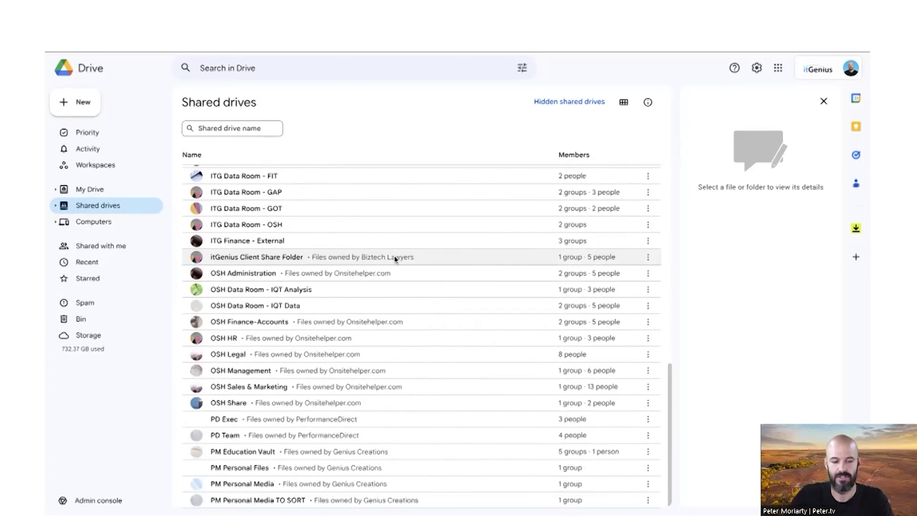
{"action": "scroll", "coordinate": [394, 256], "scroll_direction": "up", "scroll_amount": 15}
Create a new shared drive named 'TEST BB'
{"action": "left_click", "coordinate": [81, 102]}
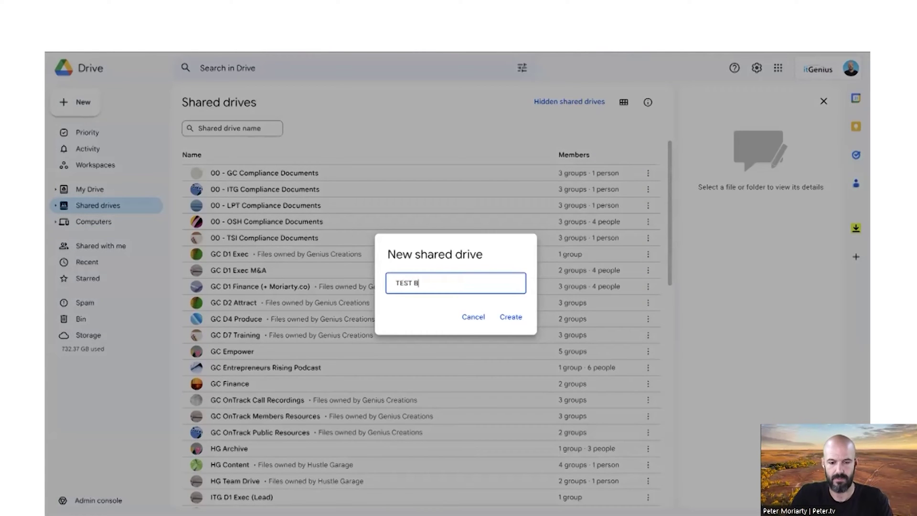
{"action": "type", "text": "TEST BB"}
{"action": "key", "text": "Return"}
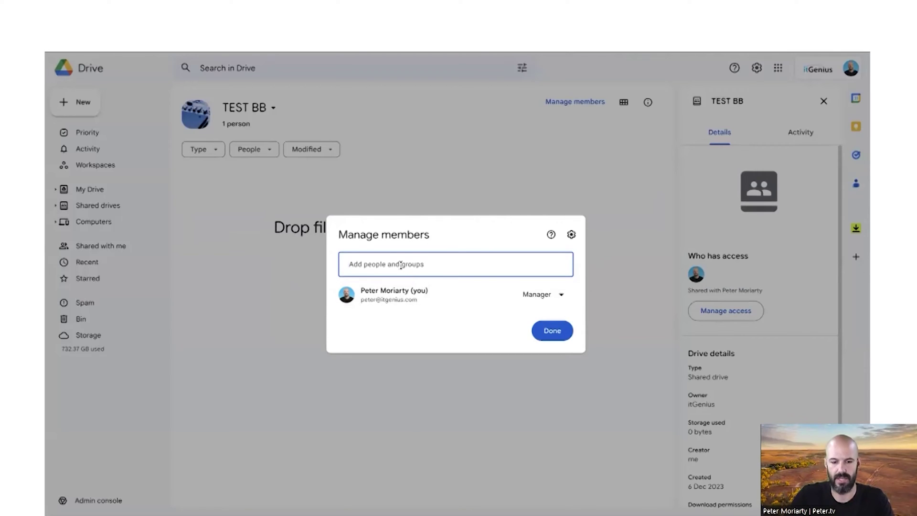
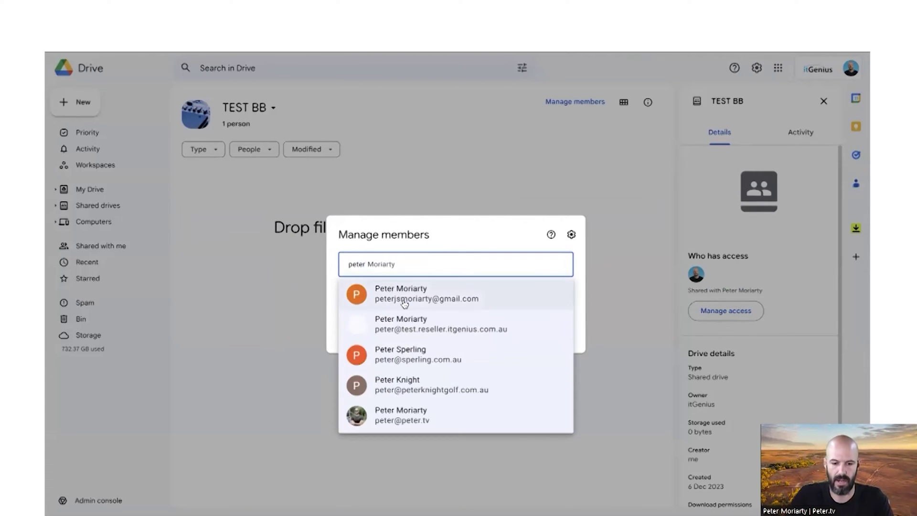
Add two suggested colleagues as members of TEST BB, sharing despite the external-user warning
{"action": "left_click", "coordinate": [404, 301]}
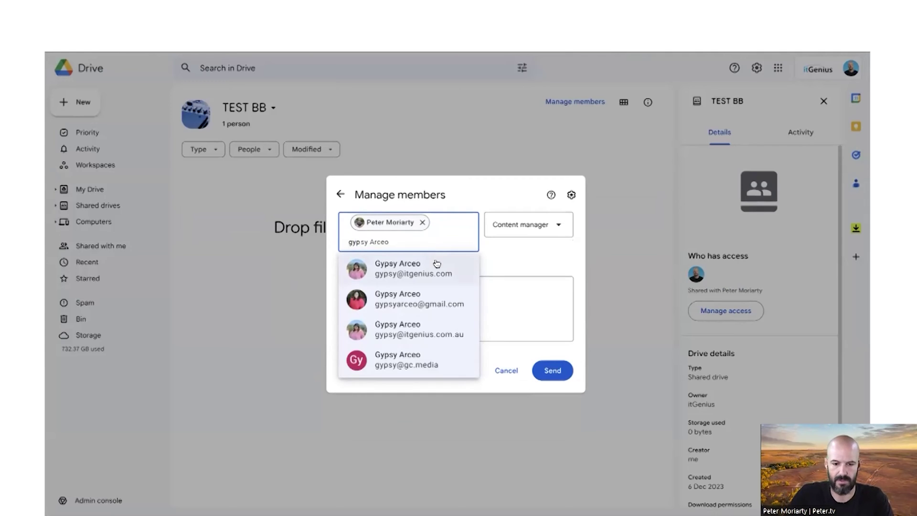
{"action": "left_click", "coordinate": [436, 263]}
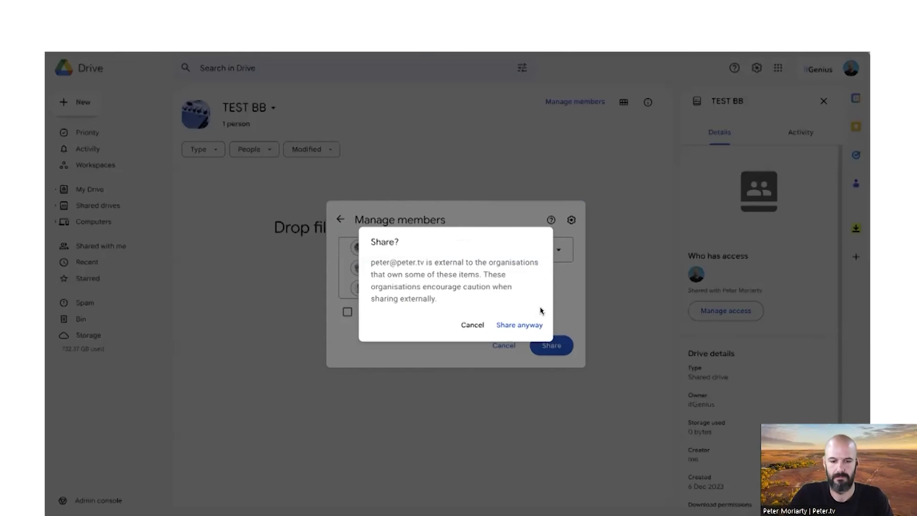
{"action": "left_click", "coordinate": [530, 324]}
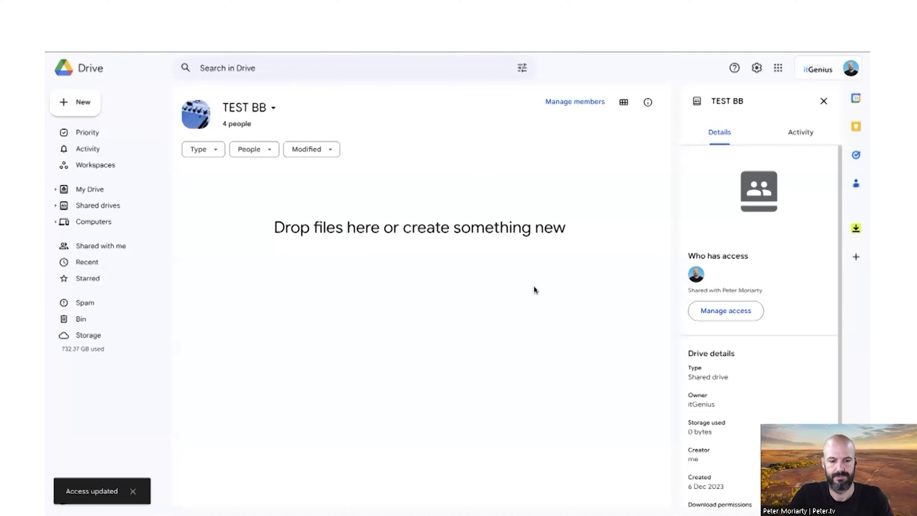
Review TEST BB's member list and a member's Contributor vs Content manager role options
{"action": "left_click", "coordinate": [223, 123]}
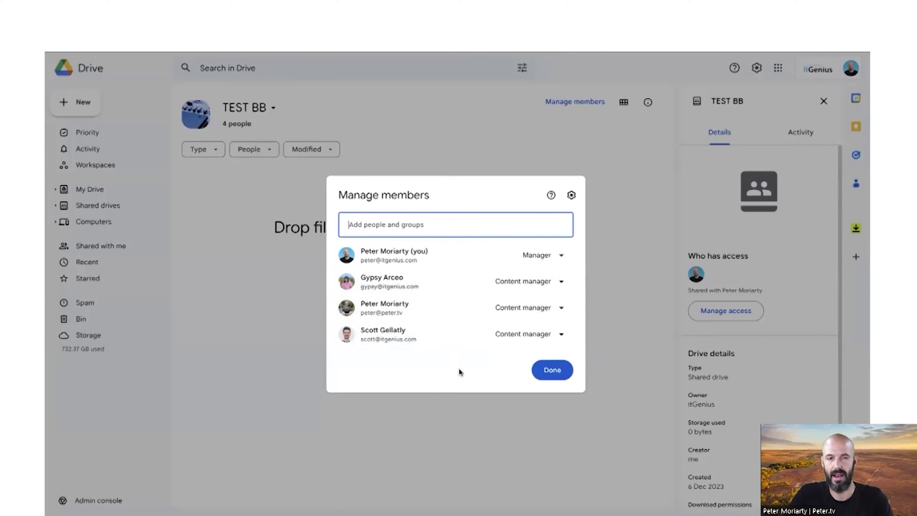
{"action": "left_click", "coordinate": [530, 281]}
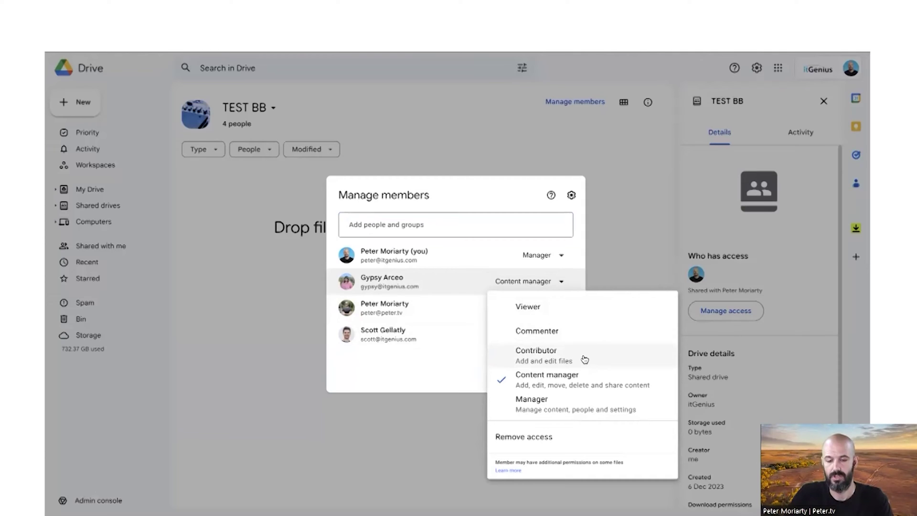
{"action": "left_click", "coordinate": [507, 205]}
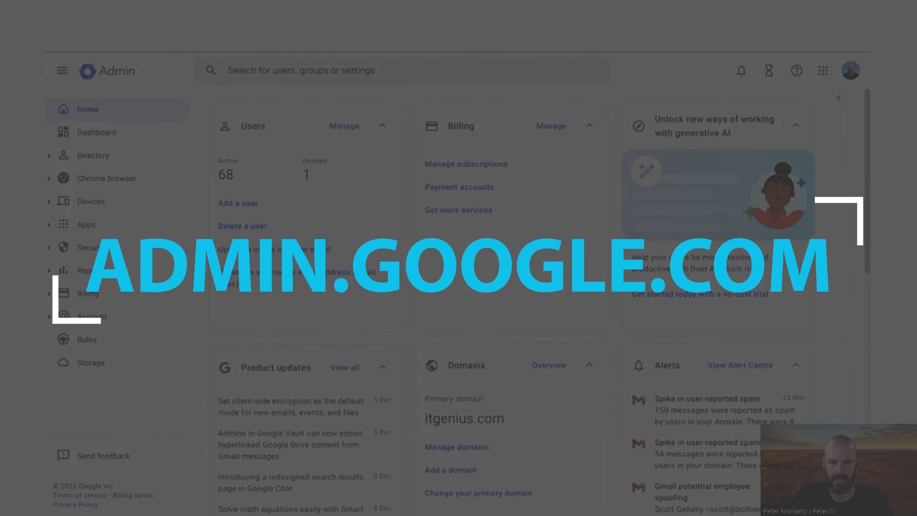
Start a new group under Directory > Groups named 'TEST- Blueprint'
{"action": "left_click", "coordinate": [91, 158]}
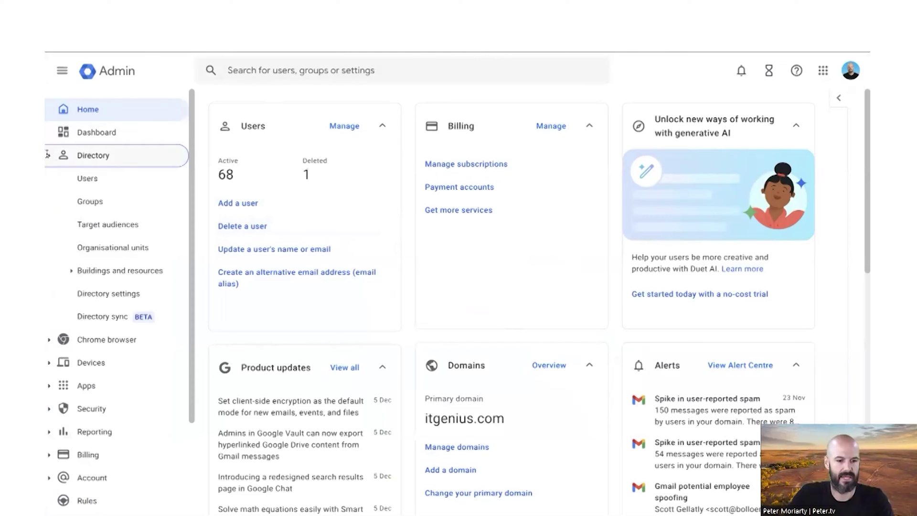
{"action": "left_click", "coordinate": [177, 202]}
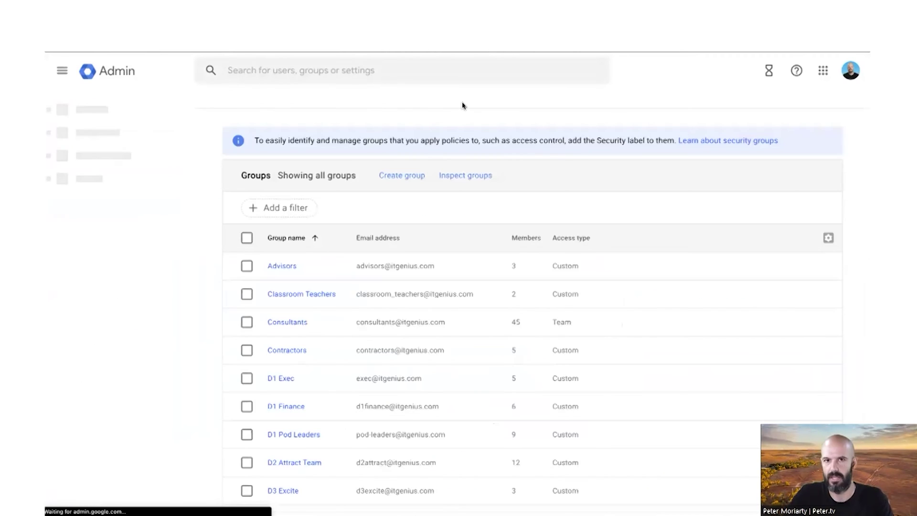
{"action": "left_click", "coordinate": [403, 177]}
{"action": "type", "text": "TEST"}
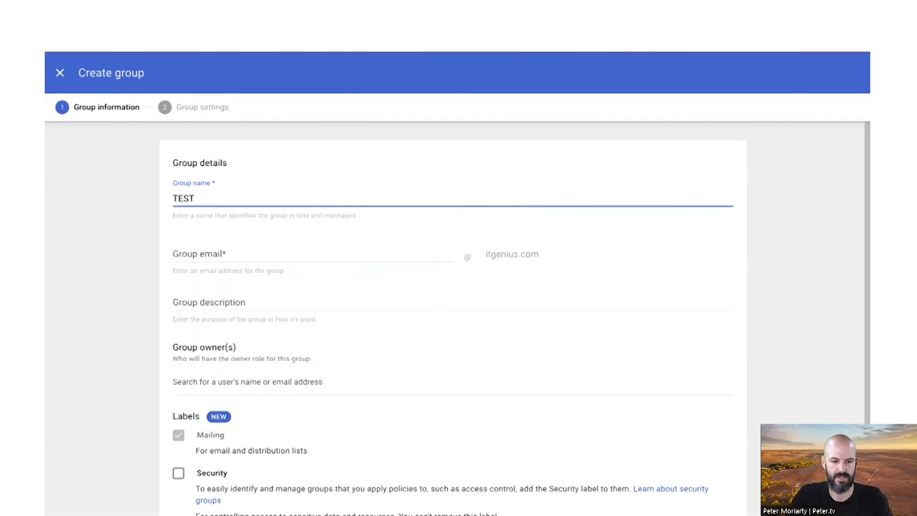
{"action": "type", "text": "- BLueprint"}
{"action": "key", "text": "Left"}
{"action": "key", "text": "Left"}
{"action": "key", "text": "Left"}
{"action": "key", "text": "Left"}
{"action": "key", "text": "Left"}
{"action": "key", "text": "Left"}
{"action": "key", "text": "Left"}
{"action": "key", "text": "BackSpace"}
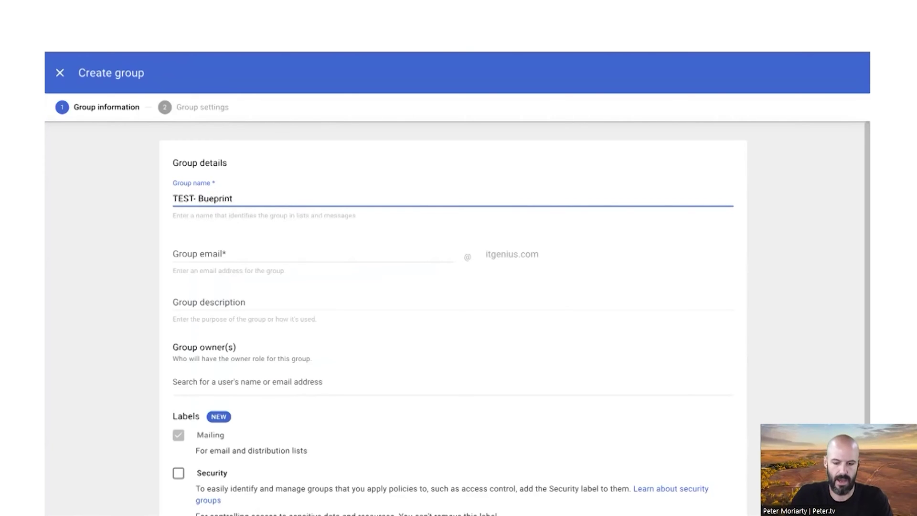
{"action": "type", "text": "l"}
Set the group email to test-blueprint and add the Security label
{"action": "left_click", "coordinate": [302, 243]}
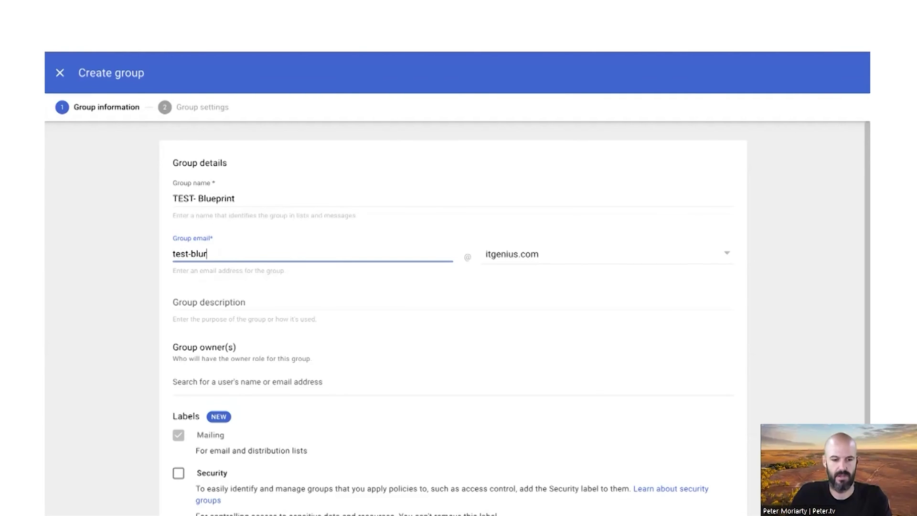
{"action": "key", "text": "BackSpace"}
{"action": "type", "text": "eprint"}
{"action": "scroll", "coordinate": [288, 292], "scroll_direction": "down", "scroll_amount": 2}
{"action": "scroll", "coordinate": [288, 277], "scroll_direction": "up", "scroll_amount": 2}
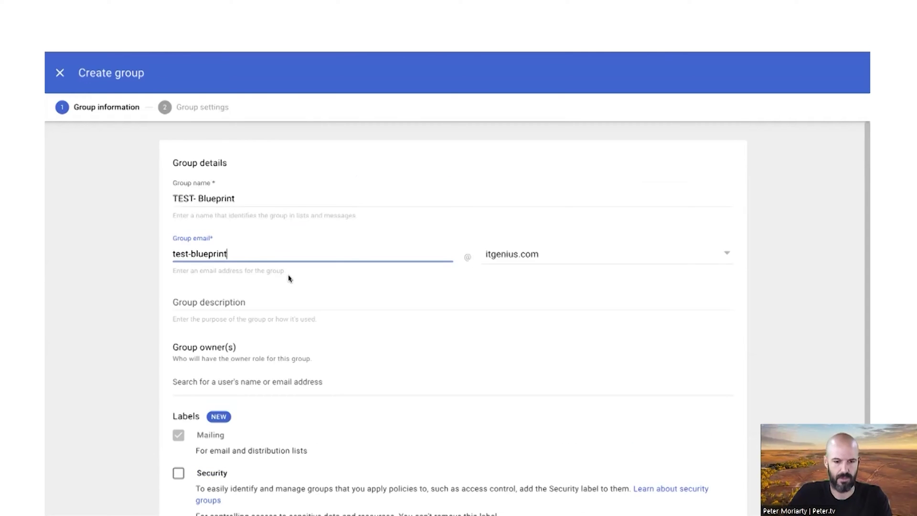
{"action": "scroll", "coordinate": [360, 244], "scroll_direction": "down", "scroll_amount": 2}
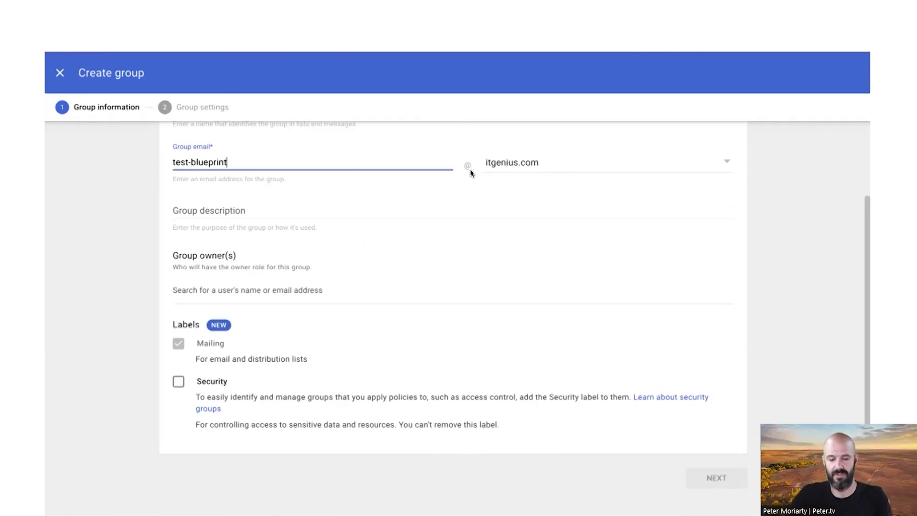
{"action": "left_click", "coordinate": [180, 382]}
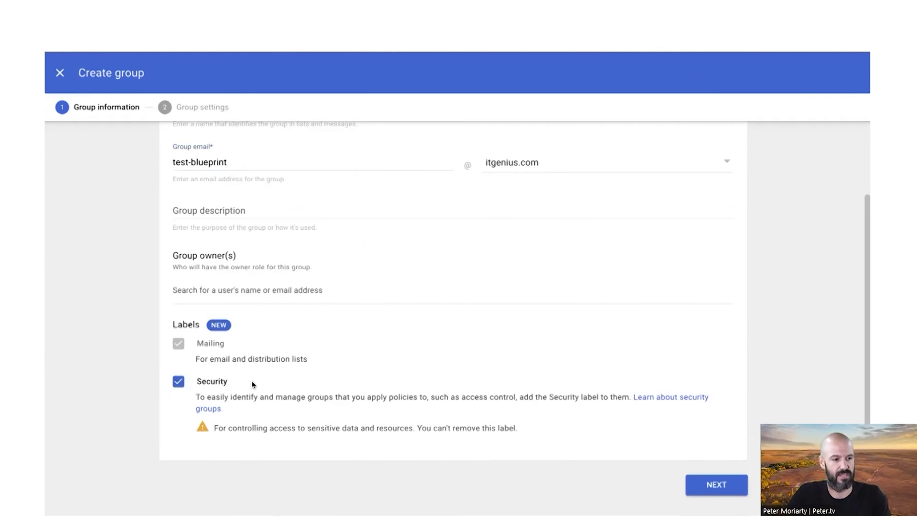
{"action": "left_click", "coordinate": [716, 485]}
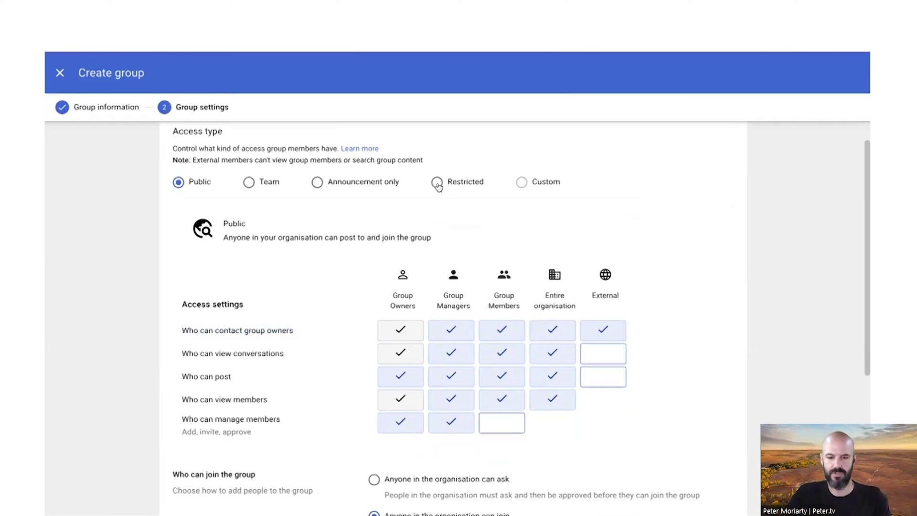
Choose Restricted access, block contacting owners and member posting, and let the entire organisation view members
{"action": "left_click", "coordinate": [437, 183]}
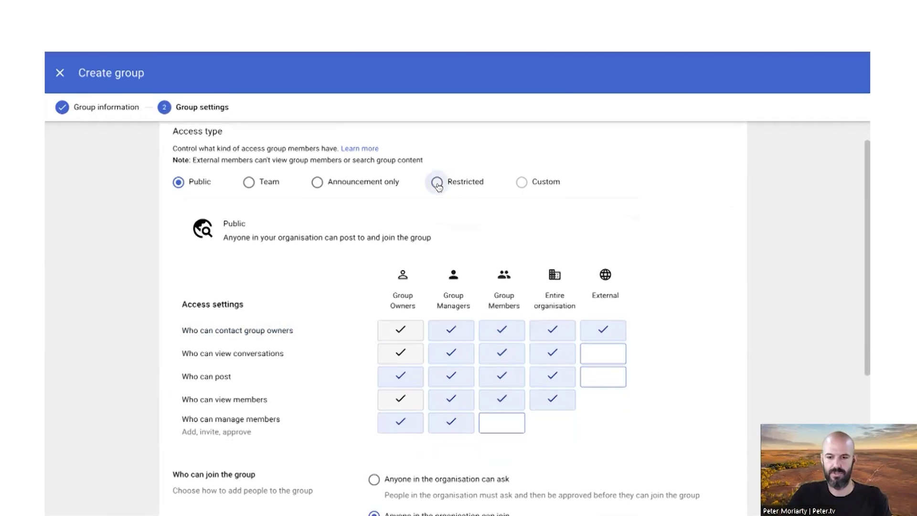
{"action": "scroll", "coordinate": [437, 186], "scroll_direction": "down", "scroll_amount": 1}
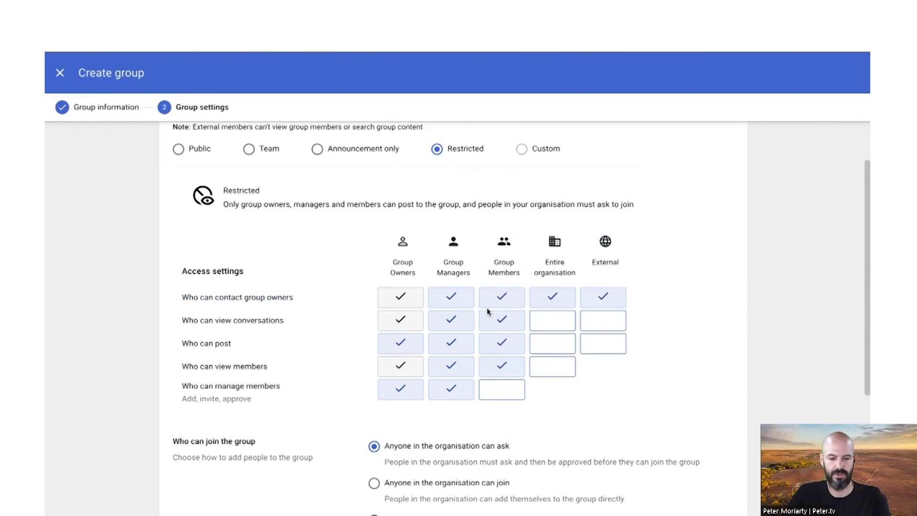
{"action": "left_click", "coordinate": [554, 298]}
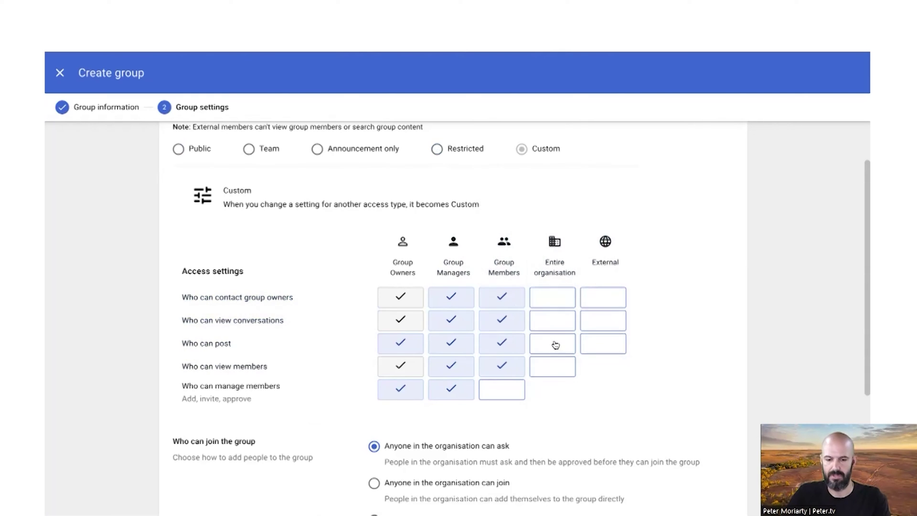
{"action": "left_click", "coordinate": [518, 352]}
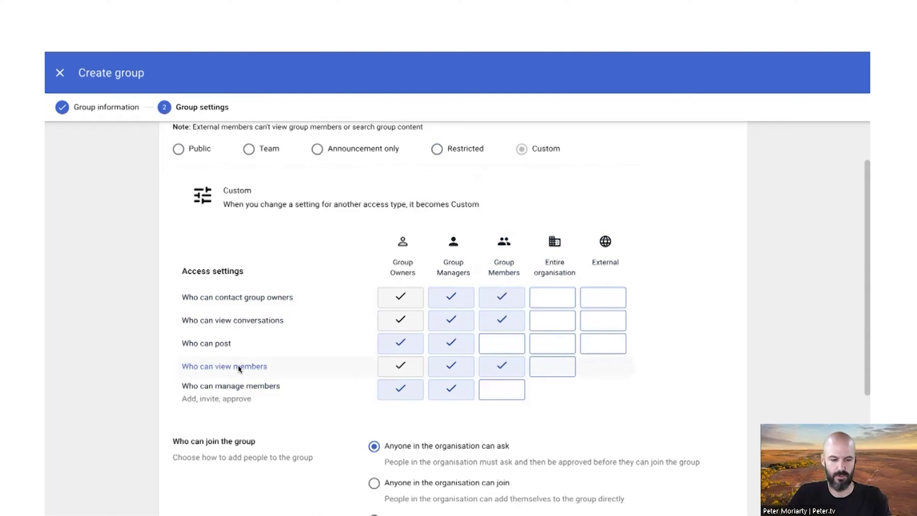
{"action": "left_click", "coordinate": [552, 367]}
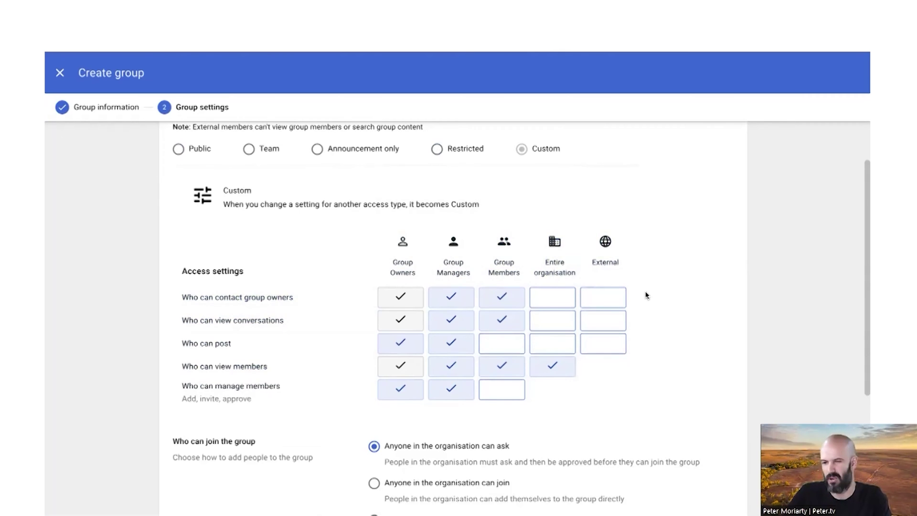
Make the group joinable by invited users only and create it
{"action": "scroll", "coordinate": [646, 295], "scroll_direction": "down", "scroll_amount": 3}
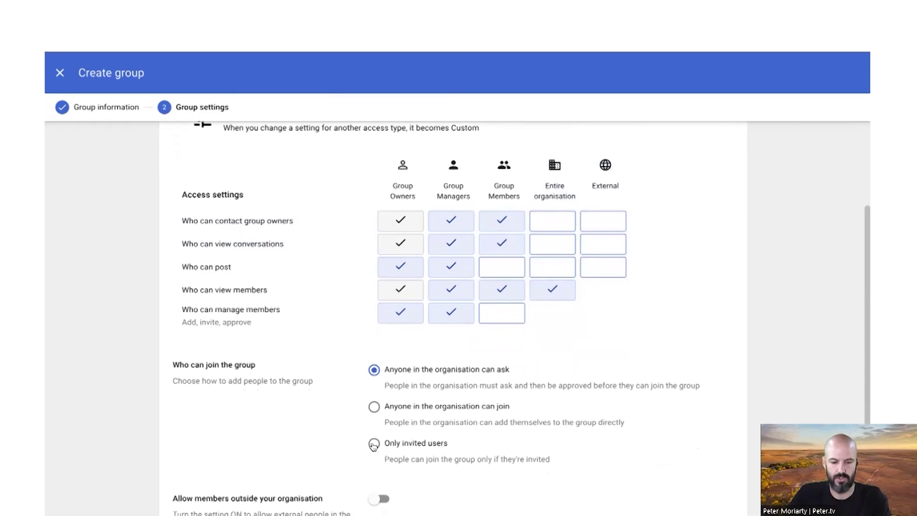
{"action": "left_click", "coordinate": [374, 443]}
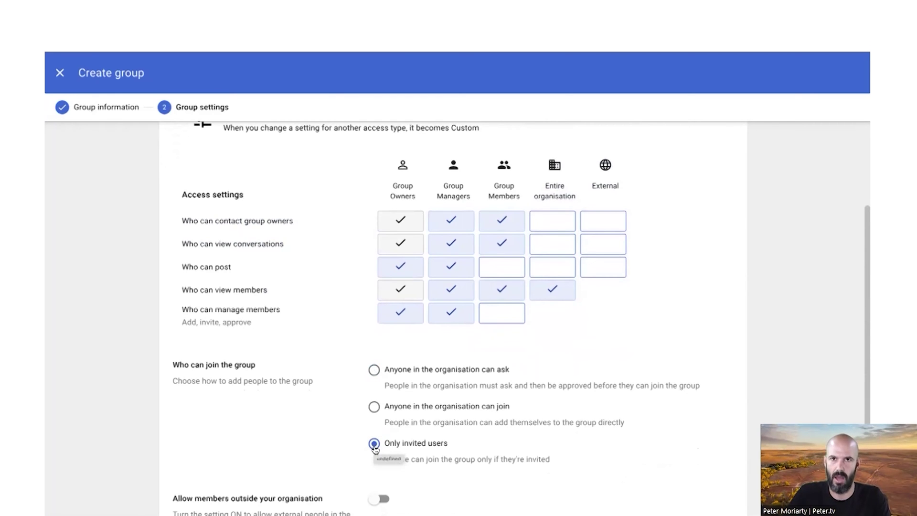
{"action": "scroll", "coordinate": [375, 449], "scroll_direction": "down", "scroll_amount": 3}
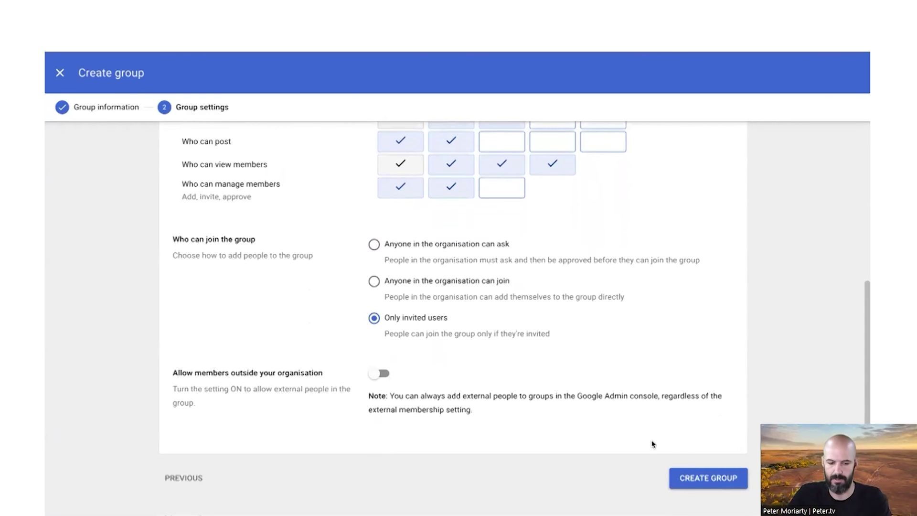
{"action": "left_click", "coordinate": [705, 483]}
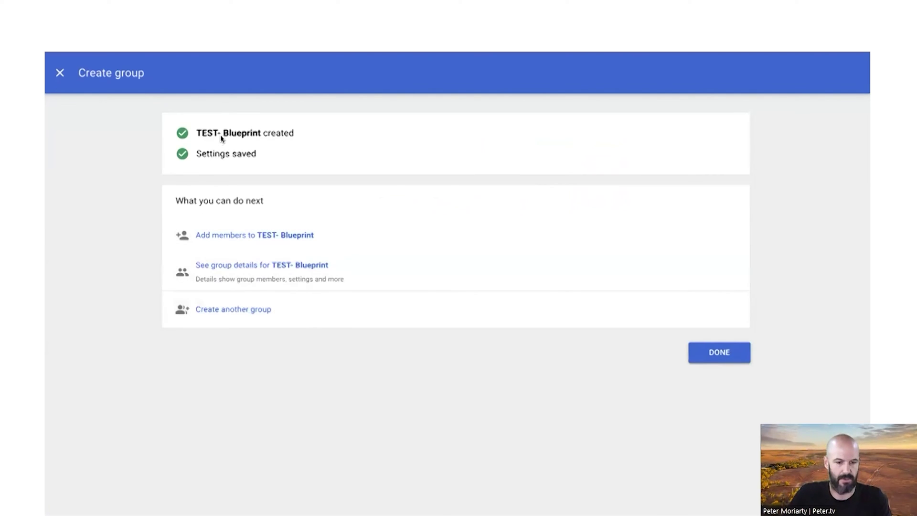
Filter the groups list by 'test' and open the TEST- Blueprint group
{"action": "left_click", "coordinate": [288, 208]}
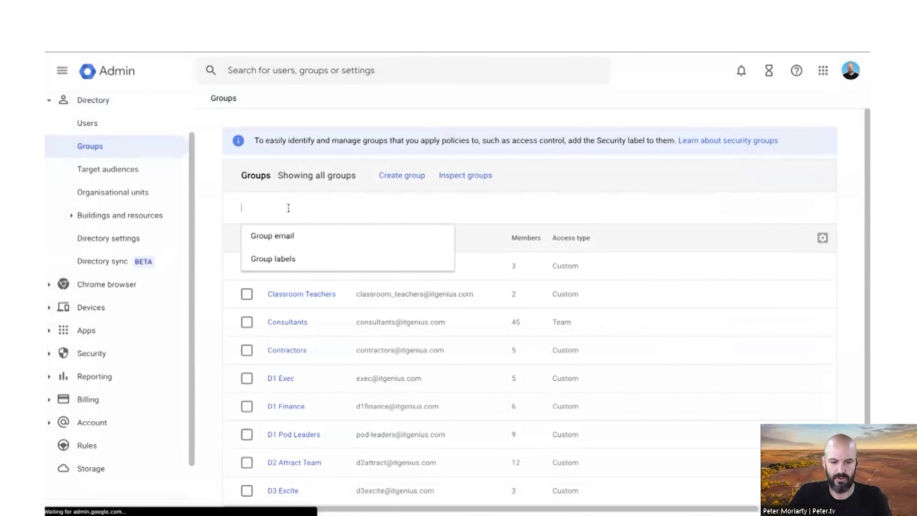
{"action": "type", "text": "test"}
{"action": "key", "text": "Return"}
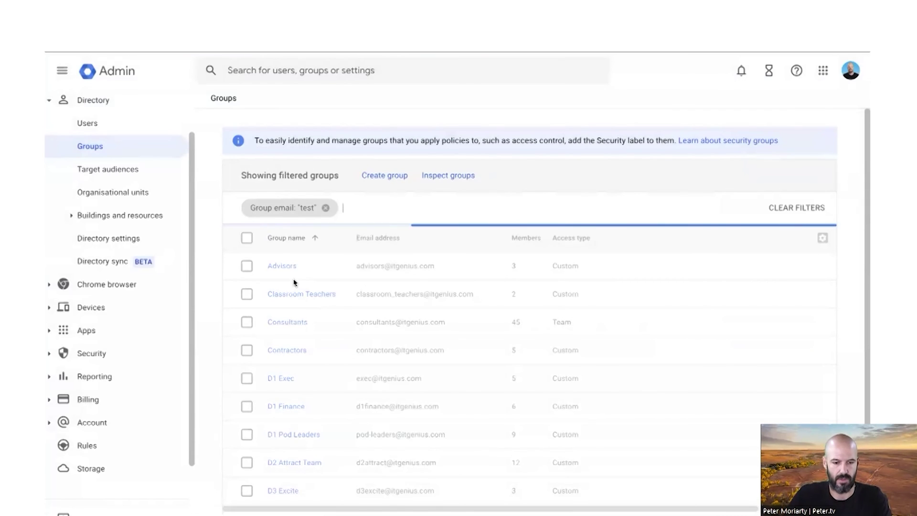
{"action": "left_click", "coordinate": [288, 266]}
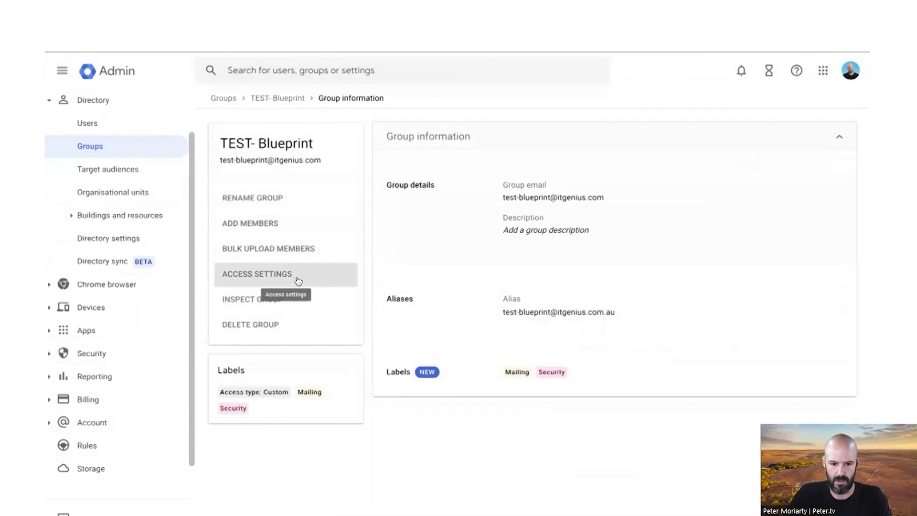
Allow members outside the organisation in the group's access settings and copy the group email
{"action": "left_click", "coordinate": [307, 276]}
{"action": "left_click", "coordinate": [491, 317]}
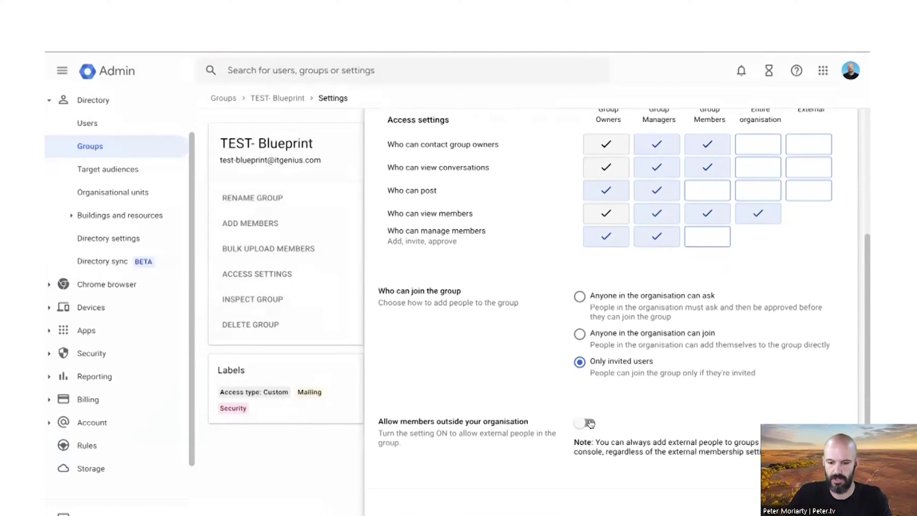
{"action": "left_click", "coordinate": [589, 423]}
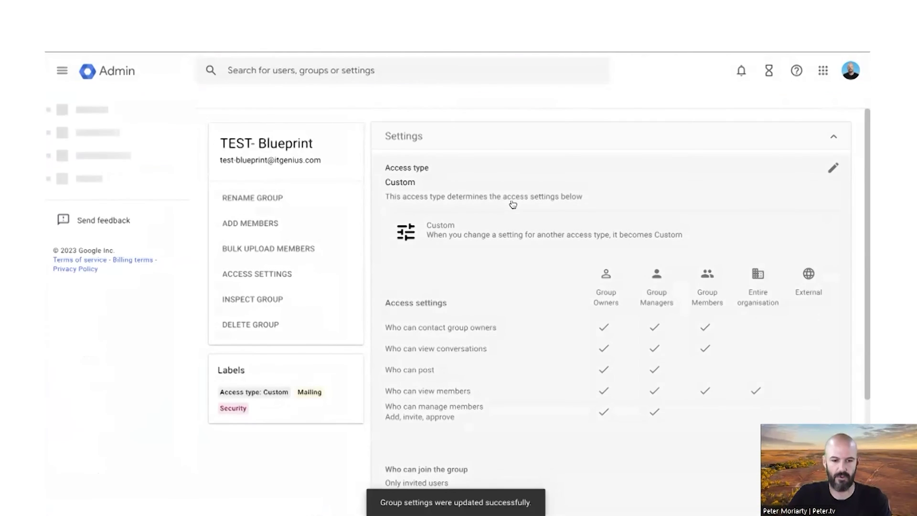
{"action": "left_click_drag", "start_coordinate": [221, 161], "coordinate": [277, 169]}
{"action": "key", "text": "ctrl+c"}
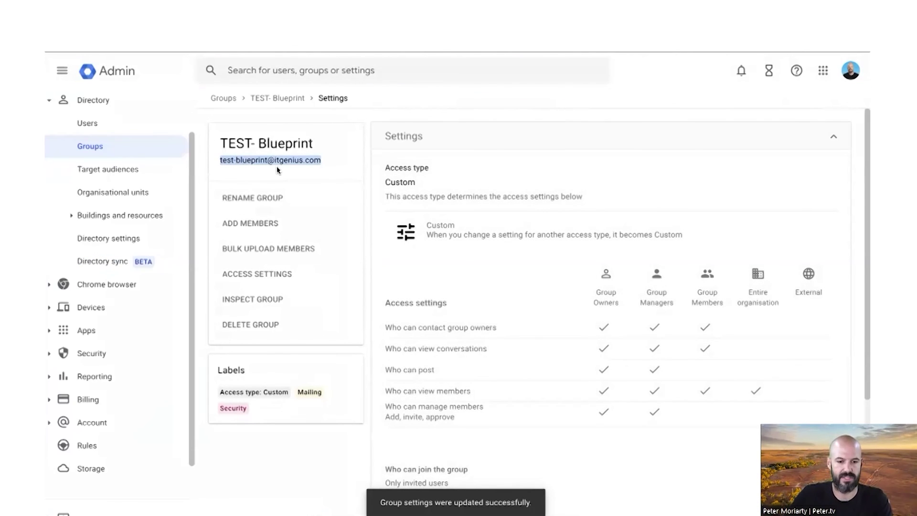
{"action": "left_click", "coordinate": [325, 163]}
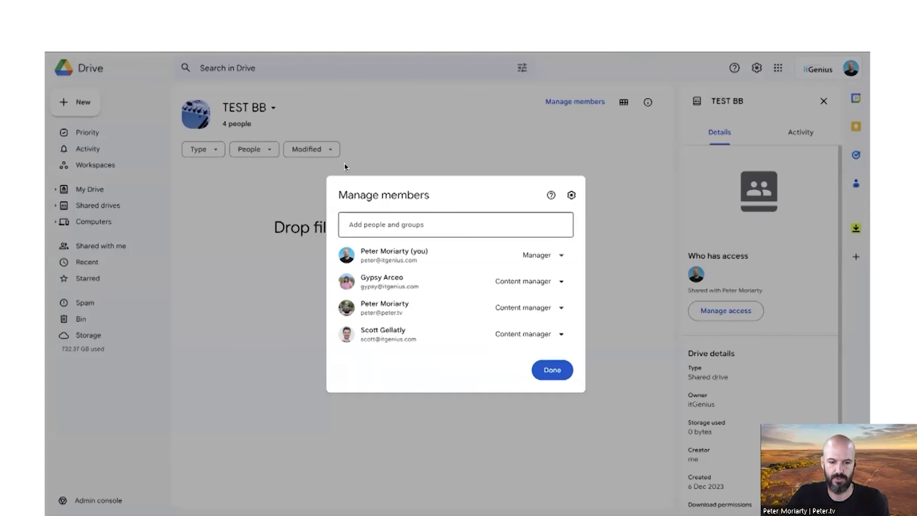
Add the TEST- Blueprint group to TEST BB as Contributor without email notification
{"action": "left_click", "coordinate": [466, 227]}
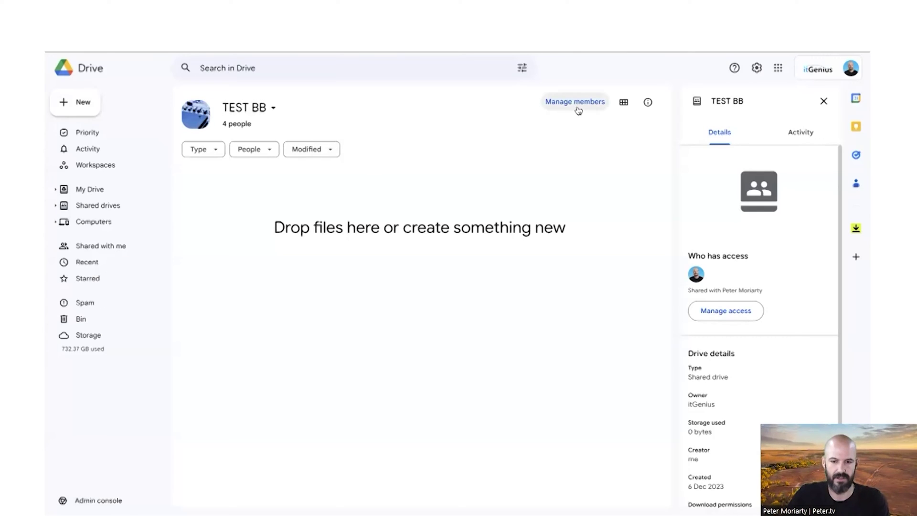
{"action": "left_click", "coordinate": [575, 104]}
{"action": "key", "text": "ctrl+v"}
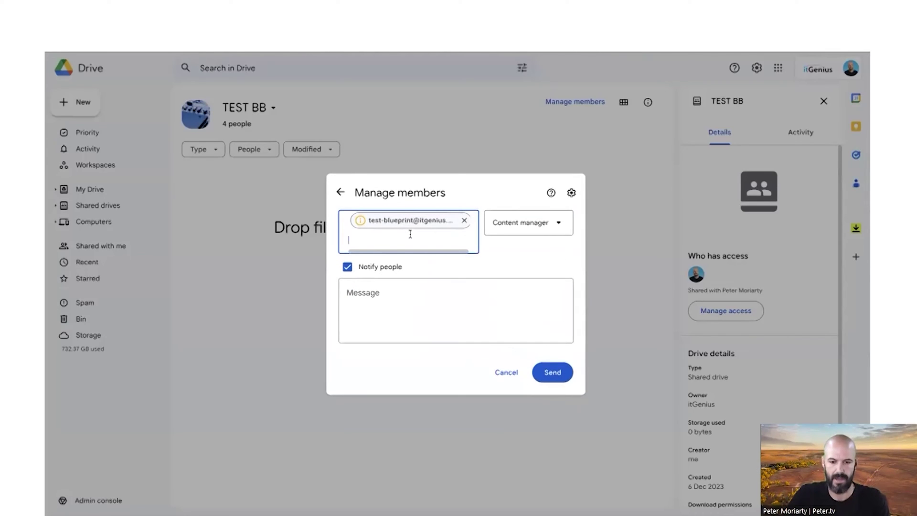
{"action": "left_click", "coordinate": [542, 225]}
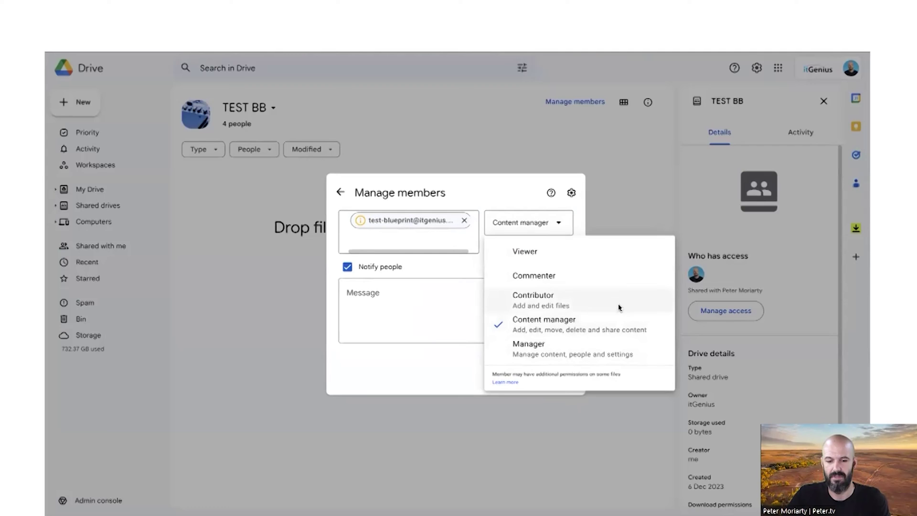
{"action": "left_click", "coordinate": [587, 304]}
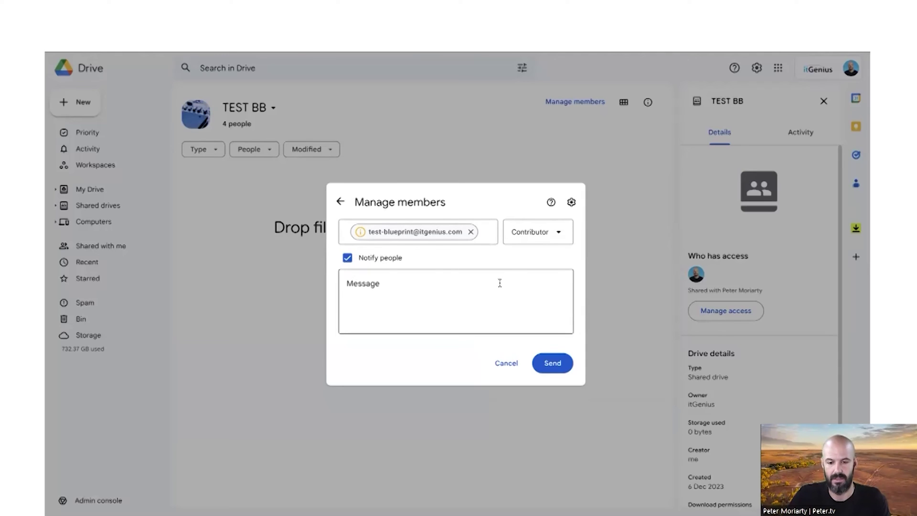
{"action": "left_click", "coordinate": [402, 260]}
{"action": "left_click", "coordinate": [549, 328]}
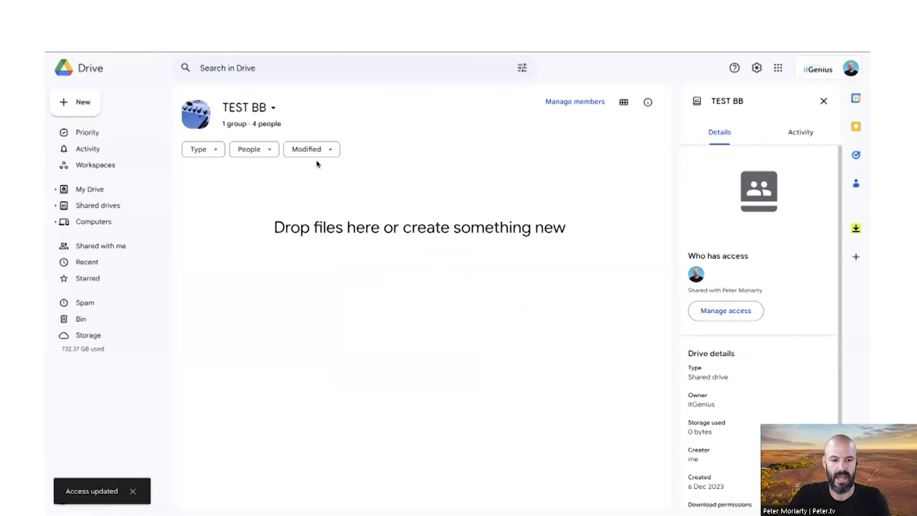
Remove access for the two individually added members of TEST BB
{"action": "left_click", "coordinate": [261, 126]}
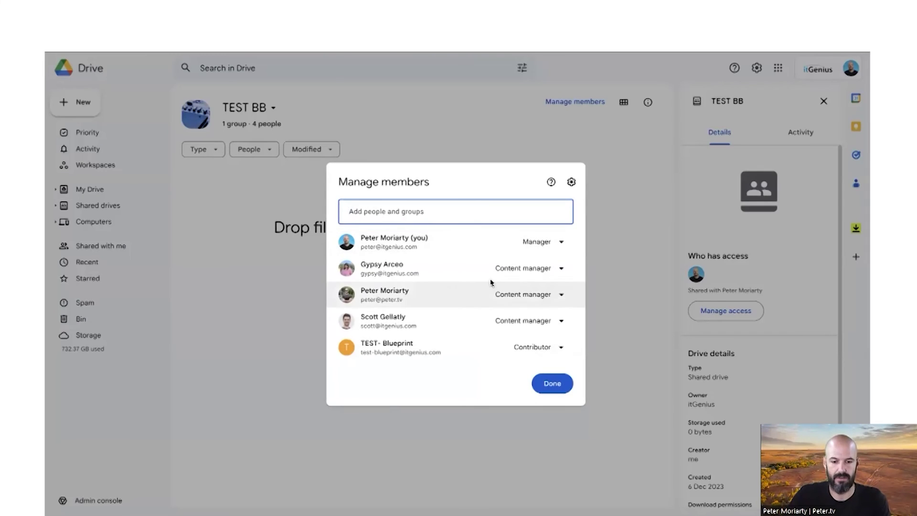
{"action": "left_click", "coordinate": [525, 267]}
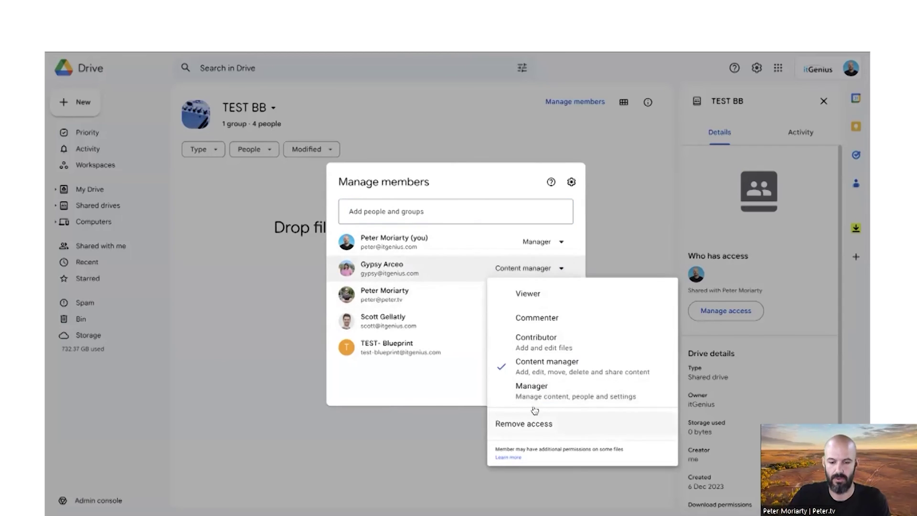
{"action": "left_click", "coordinate": [524, 423]}
{"action": "left_click", "coordinate": [526, 284]}
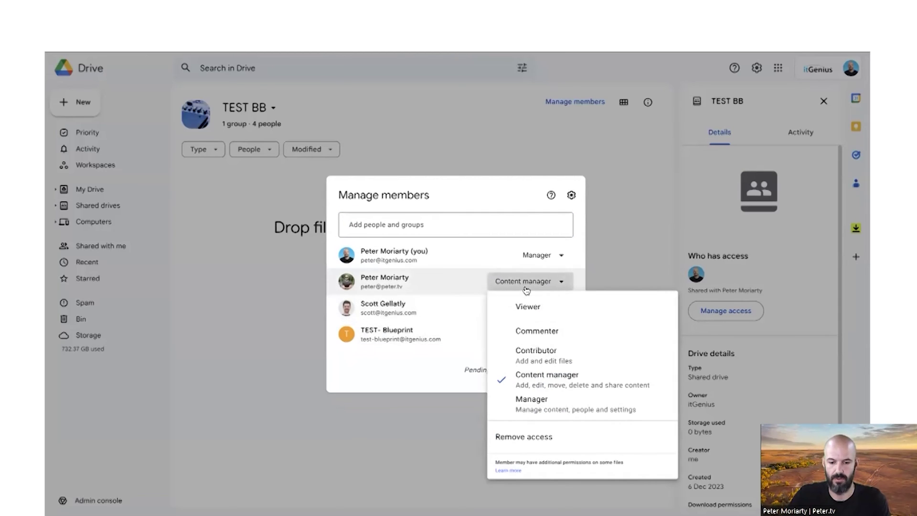
{"action": "left_click", "coordinate": [524, 436]}
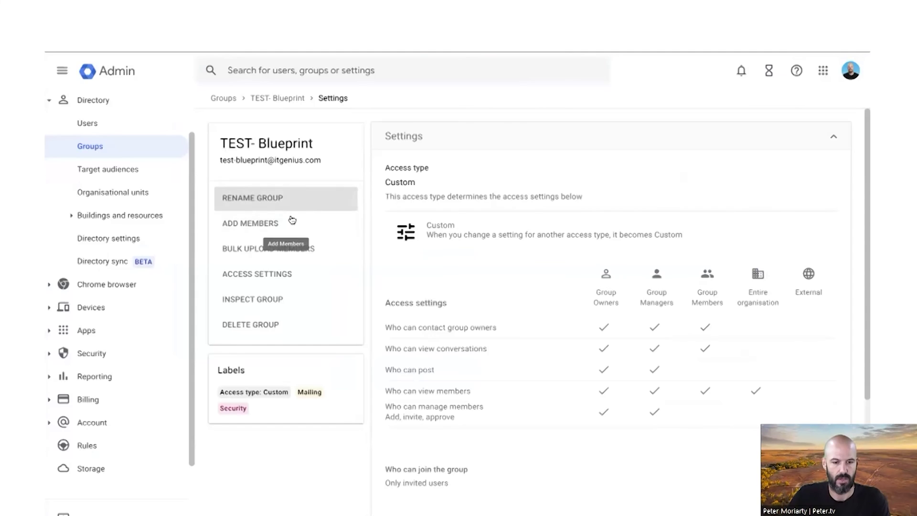
Enter two colleagues' addresses and add both as members of TEST- Blueprint
{"action": "left_click", "coordinate": [288, 220]}
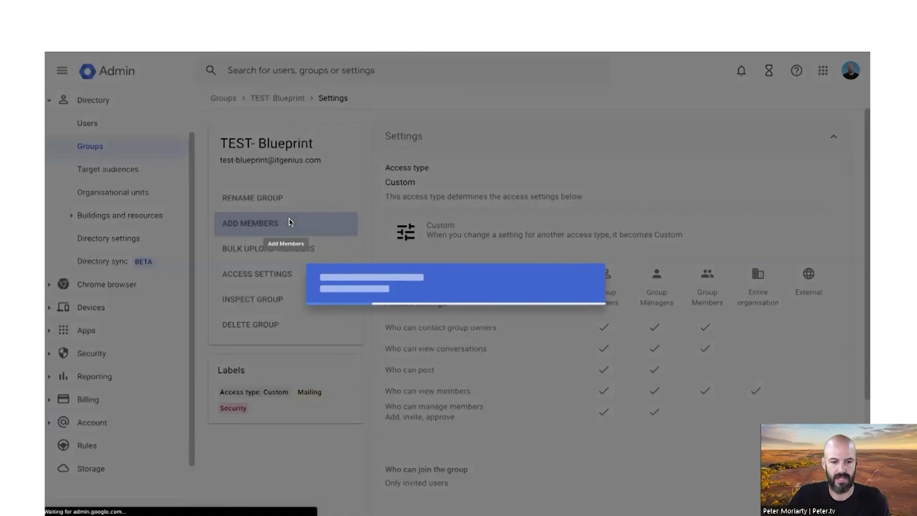
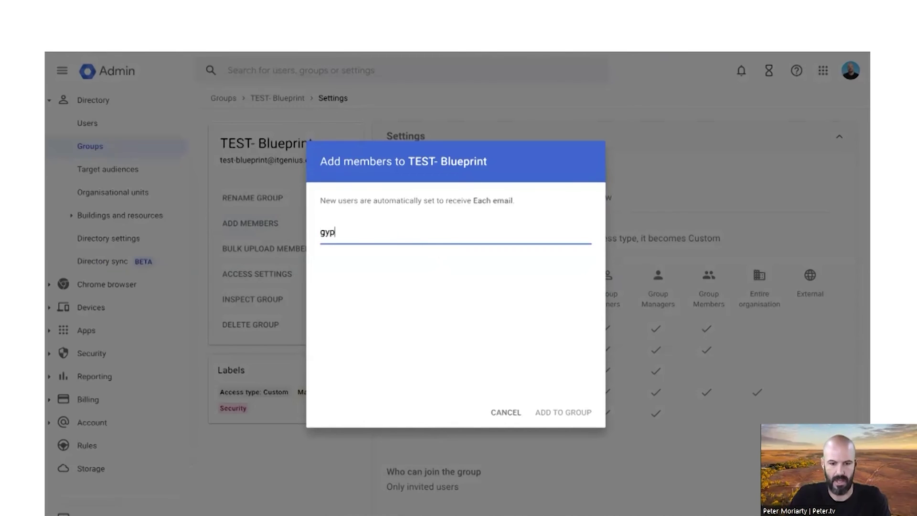
{"action": "key", "text": "Return"}
{"action": "type", "text": "scott"}
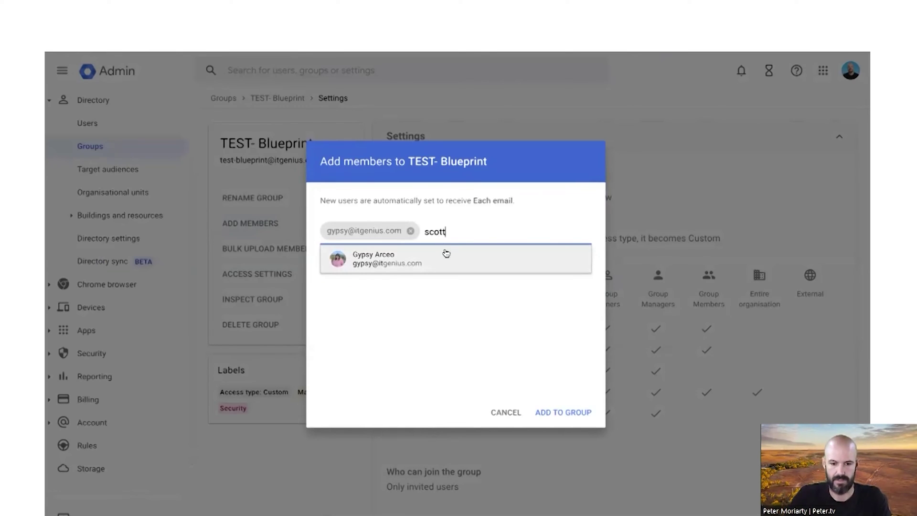
{"action": "key", "text": "Return"}
{"action": "left_click", "coordinate": [562, 424]}
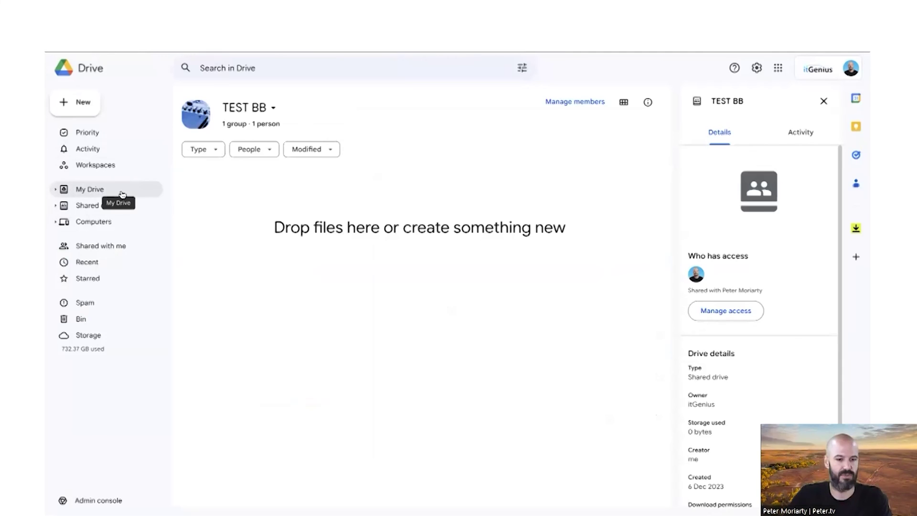
Browse My Drive and select the Ads document
{"action": "left_click", "coordinate": [123, 191]}
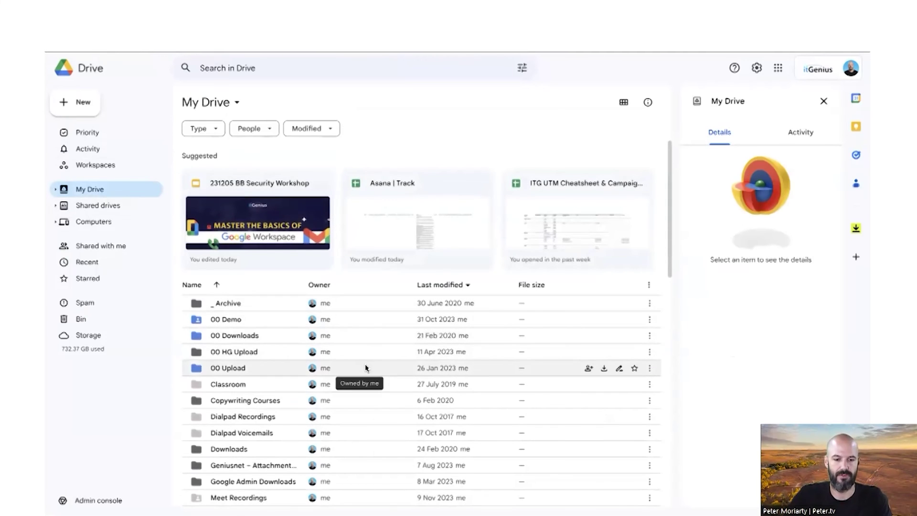
{"action": "scroll", "coordinate": [334, 335], "scroll_direction": "down", "scroll_amount": 15}
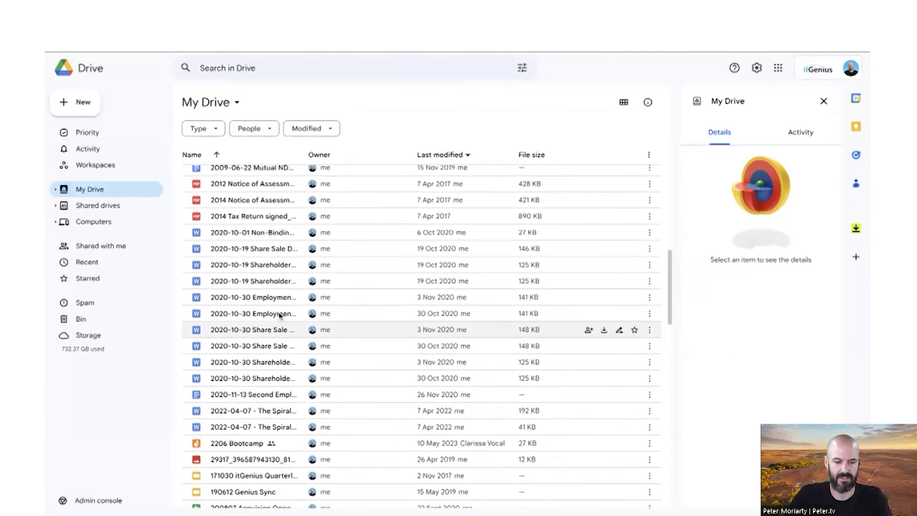
{"action": "scroll", "coordinate": [277, 313], "scroll_direction": "up", "scroll_amount": 4}
{"action": "scroll", "coordinate": [258, 317], "scroll_direction": "down", "scroll_amount": 1}
{"action": "left_click", "coordinate": [251, 317]}
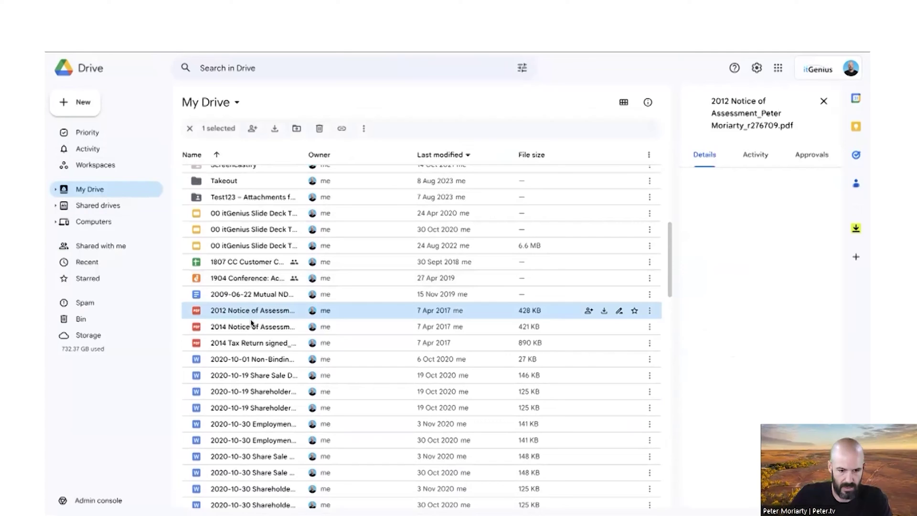
{"action": "left_click", "coordinate": [252, 359]}
{"action": "scroll", "coordinate": [252, 355], "scroll_direction": "down", "scroll_amount": 8}
{"action": "left_click", "coordinate": [253, 353]}
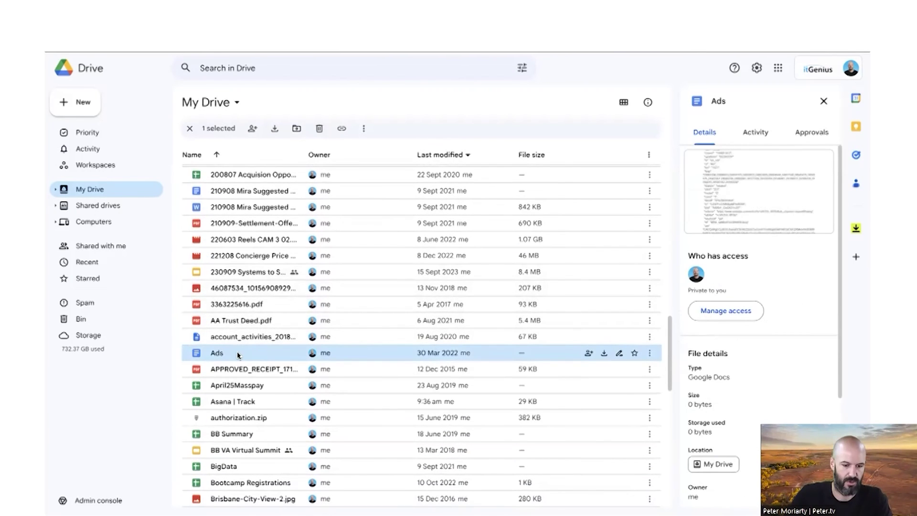
Move Ads onto the TEST BB shared drive, confirm the move, and open TEST BB
{"action": "left_click", "coordinate": [55, 206]}
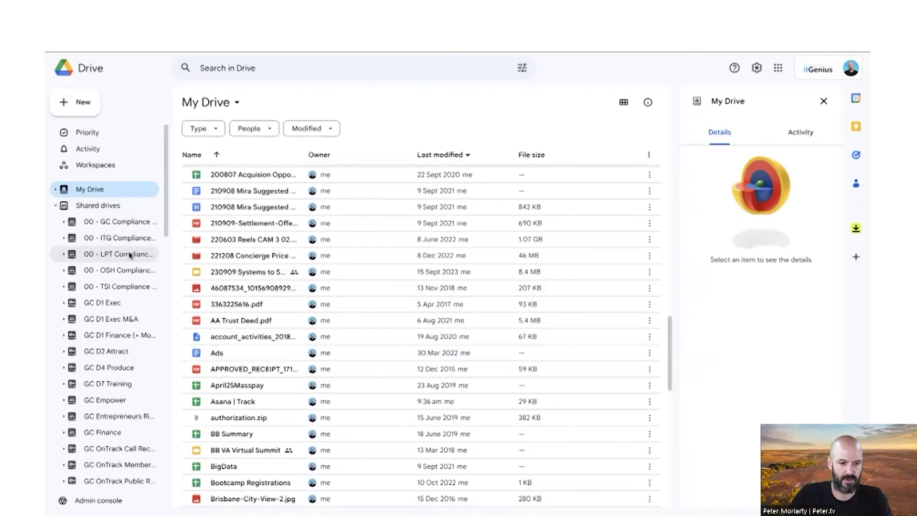
{"action": "scroll", "coordinate": [152, 369], "scroll_direction": "down", "scroll_amount": 10}
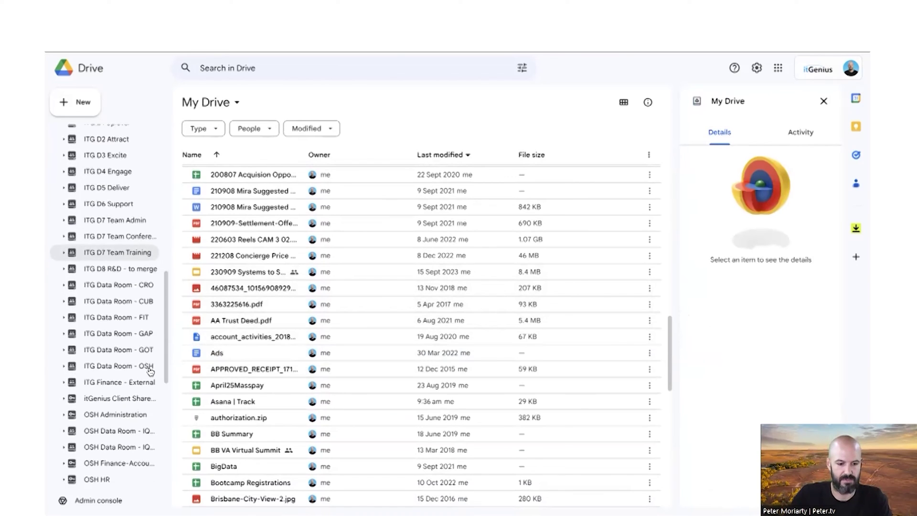
{"action": "scroll", "coordinate": [98, 370], "scroll_direction": "down", "scroll_amount": 5}
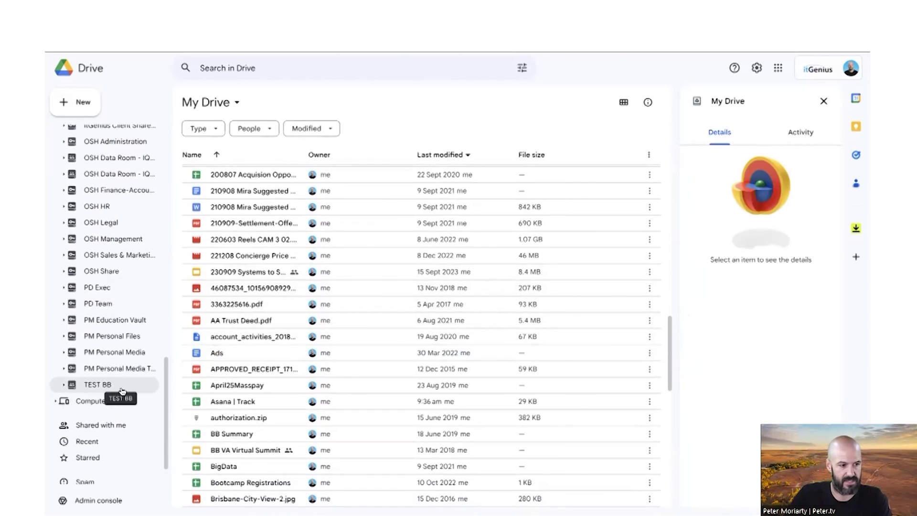
{"action": "left_click_drag", "start_coordinate": [206, 353], "coordinate": [115, 388]}
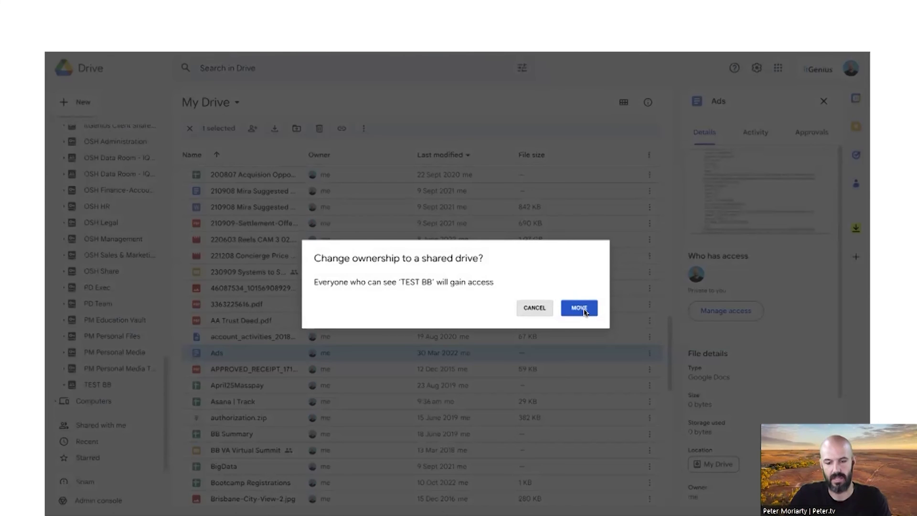
{"action": "left_click", "coordinate": [579, 308]}
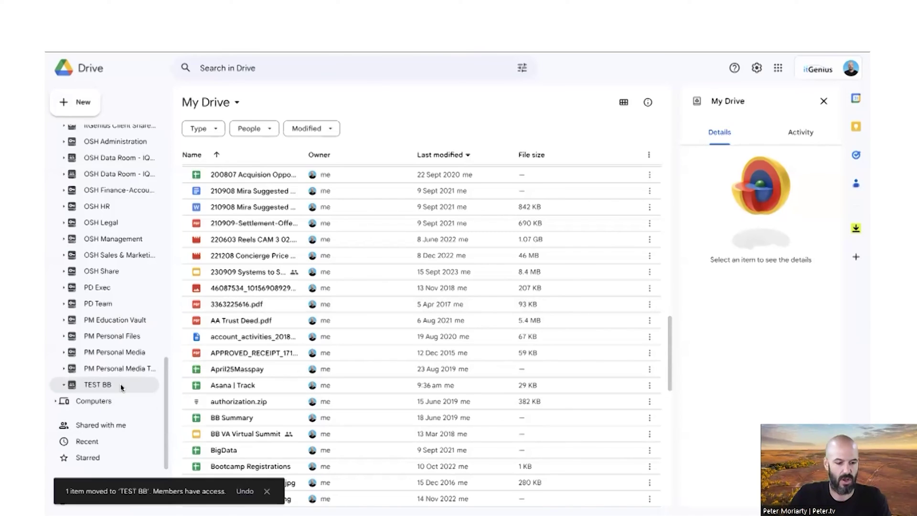
{"action": "left_click", "coordinate": [122, 387]}
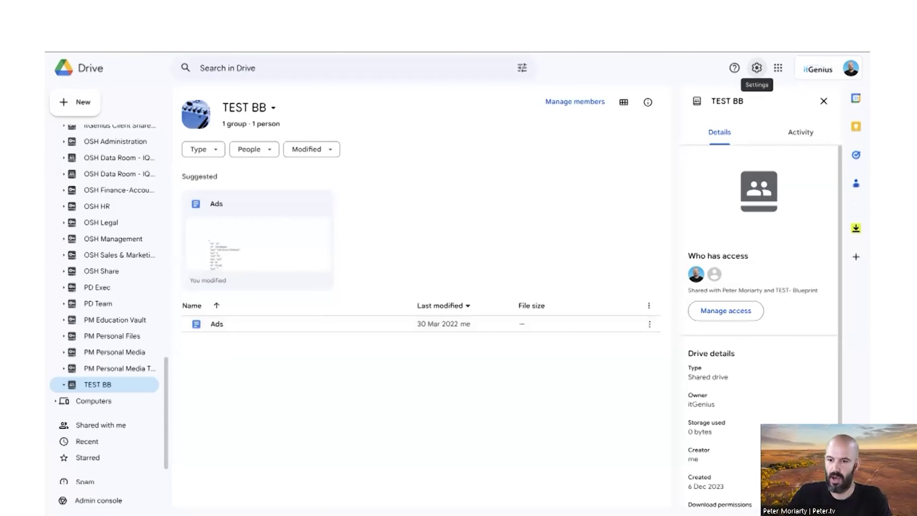
Switch to the other signed-in Google account and browse its Shared drives list
{"action": "left_click", "coordinate": [851, 68]}
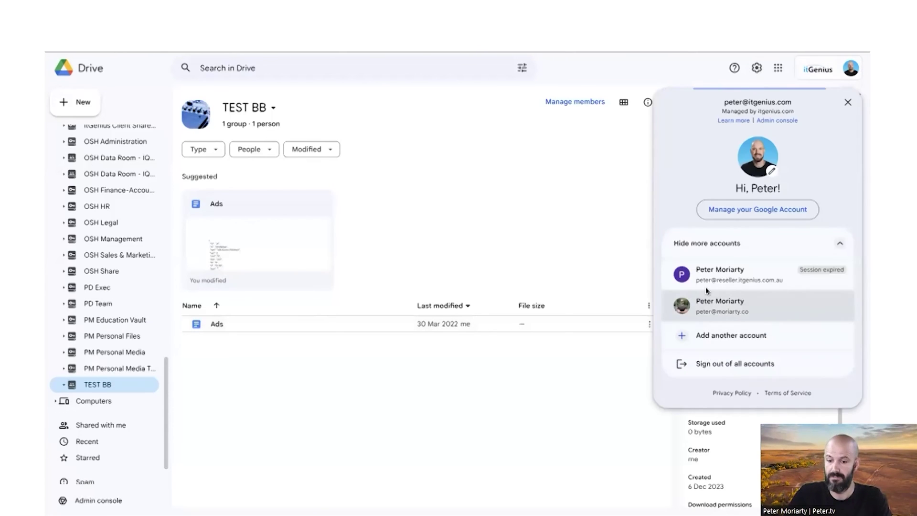
{"action": "left_click", "coordinate": [715, 309]}
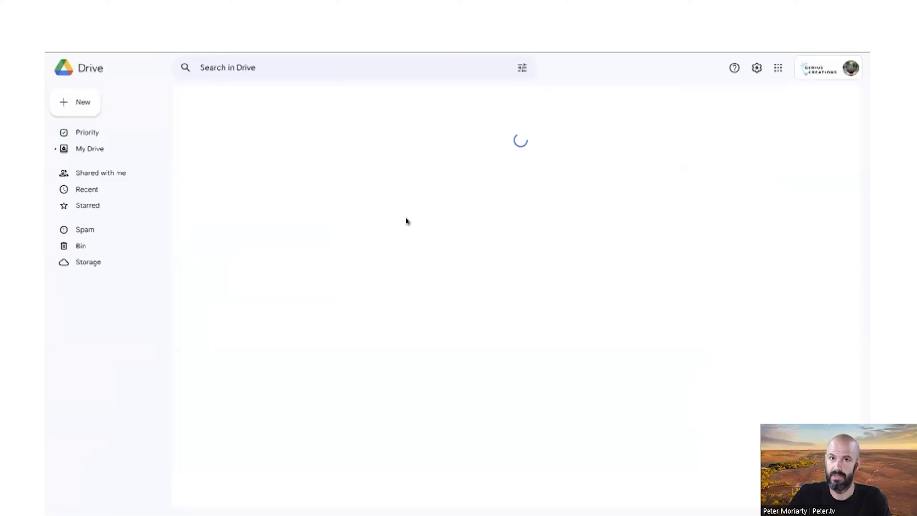
{"action": "left_click", "coordinate": [113, 204]}
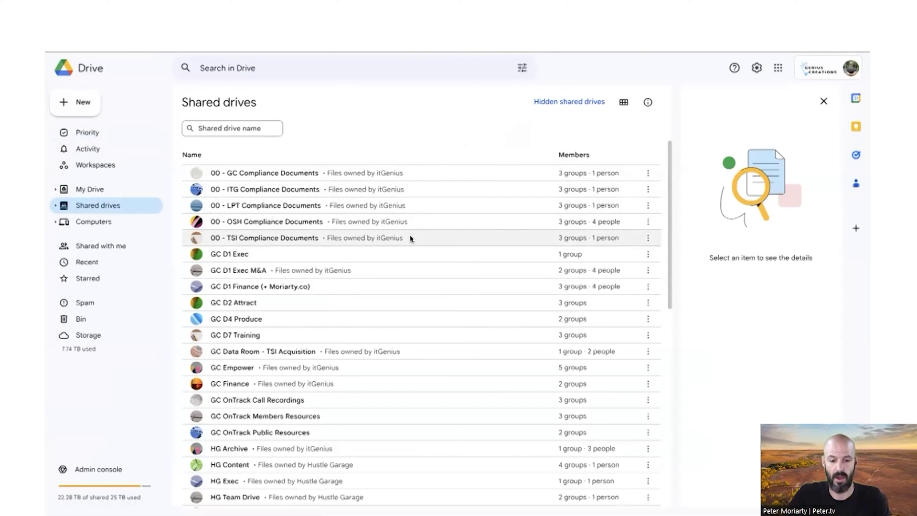
{"action": "scroll", "coordinate": [405, 248], "scroll_direction": "down", "scroll_amount": 3}
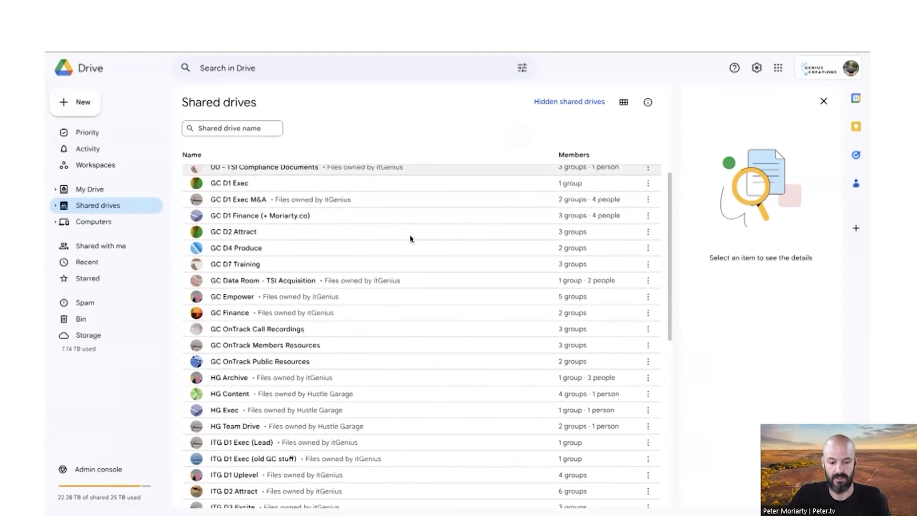
{"action": "scroll", "coordinate": [366, 344], "scroll_direction": "down", "scroll_amount": 6}
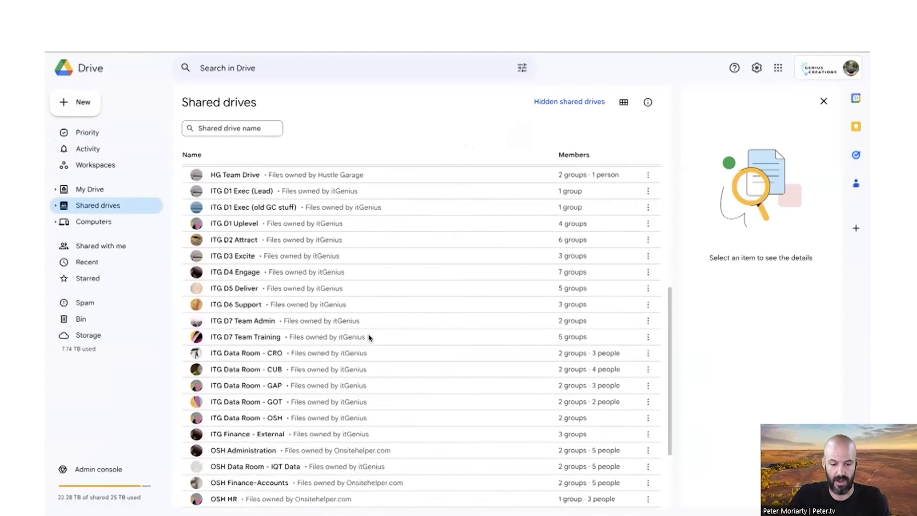
{"action": "scroll", "coordinate": [382, 361], "scroll_direction": "down", "scroll_amount": 1}
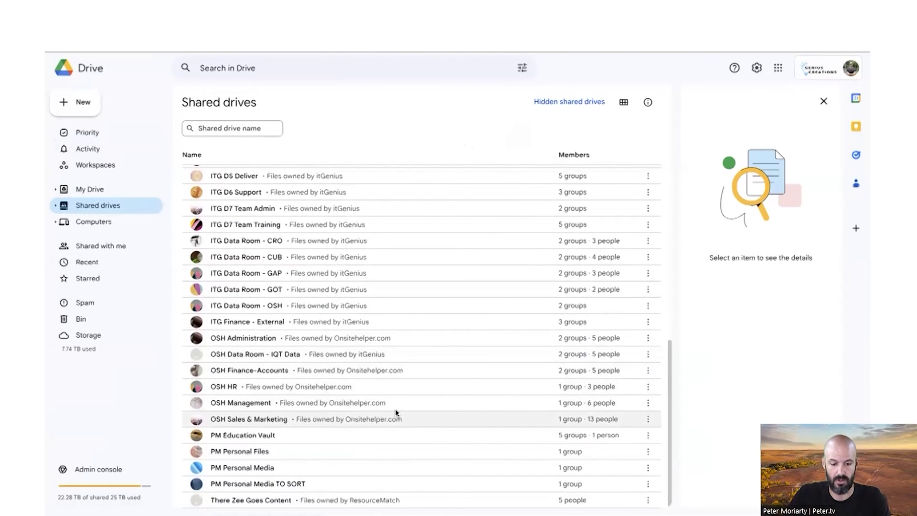
{"action": "scroll", "coordinate": [407, 389], "scroll_direction": "up", "scroll_amount": 6}
{"action": "scroll", "coordinate": [408, 391], "scroll_direction": "up", "scroll_amount": 3}
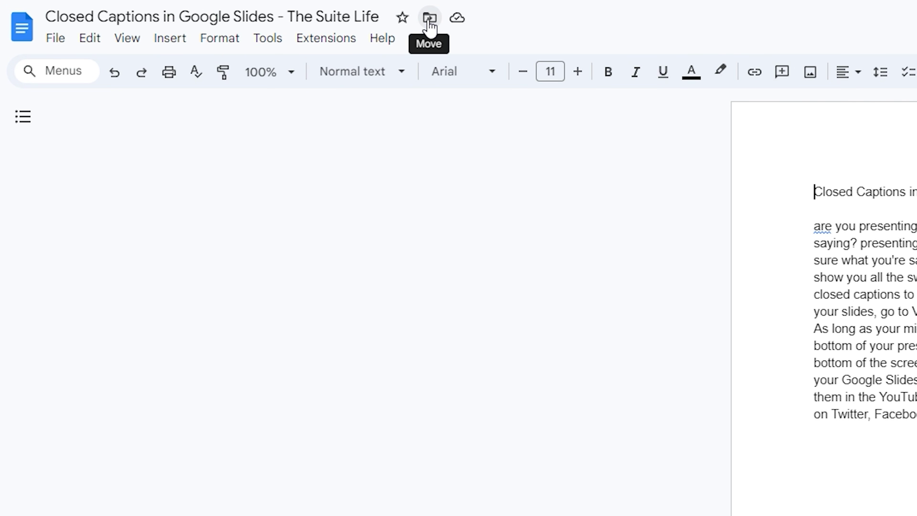
Open the Move dialog for the Closed Captions document and list the available shared drives
{"action": "left_click", "coordinate": [428, 19]}
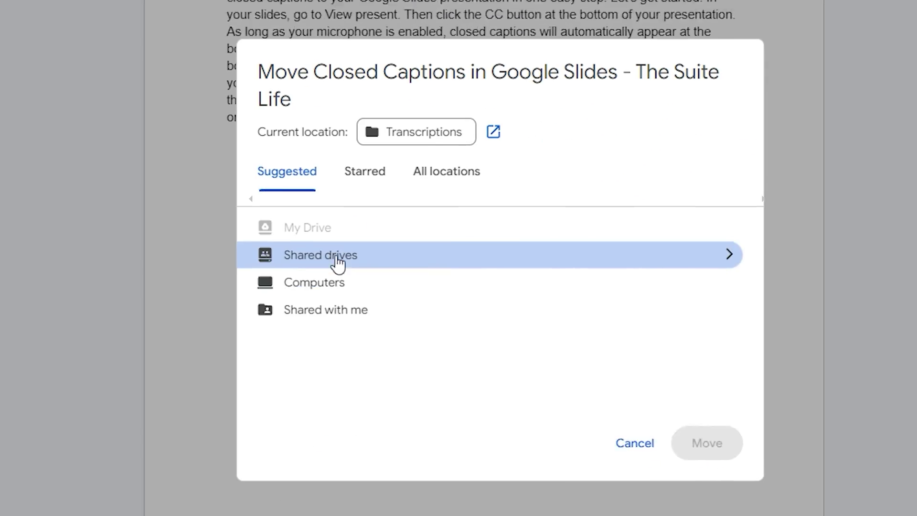
{"action": "left_click", "coordinate": [730, 258]}
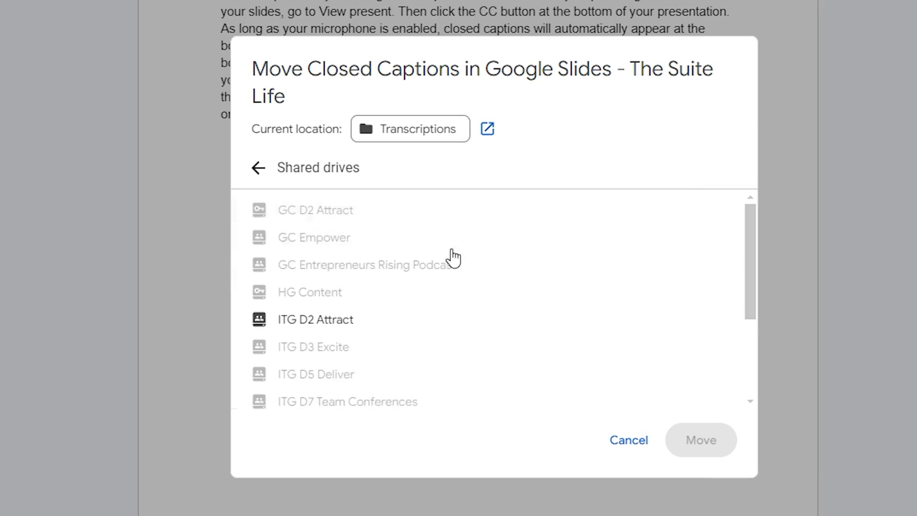